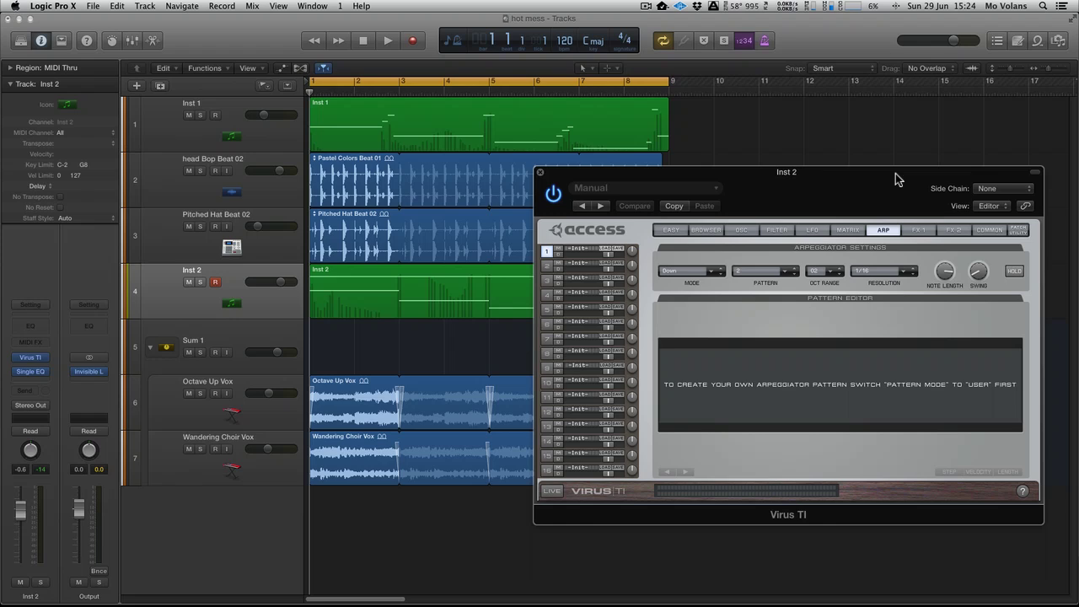
Play back the arrangement and solo the Inst 2 track to hear it alone, ending with playback stopped
key("space")
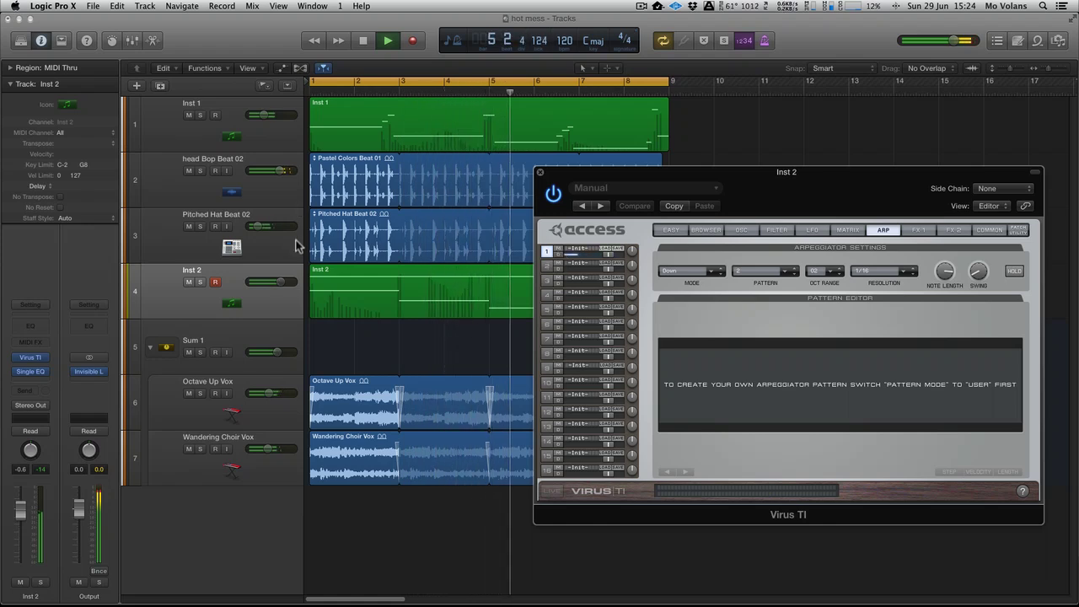
left_click(201, 281)
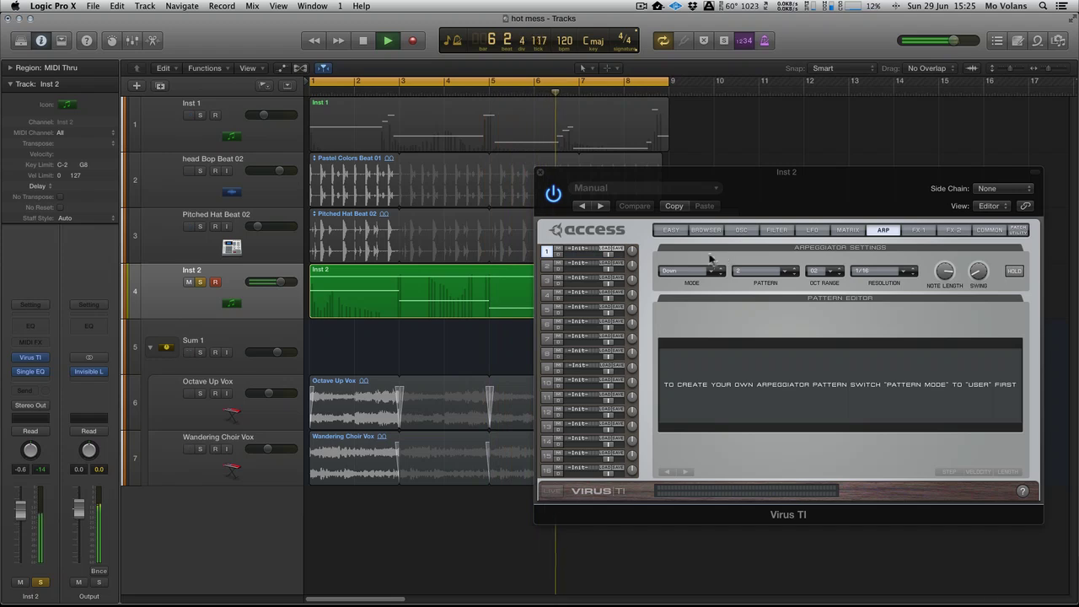
key("space")
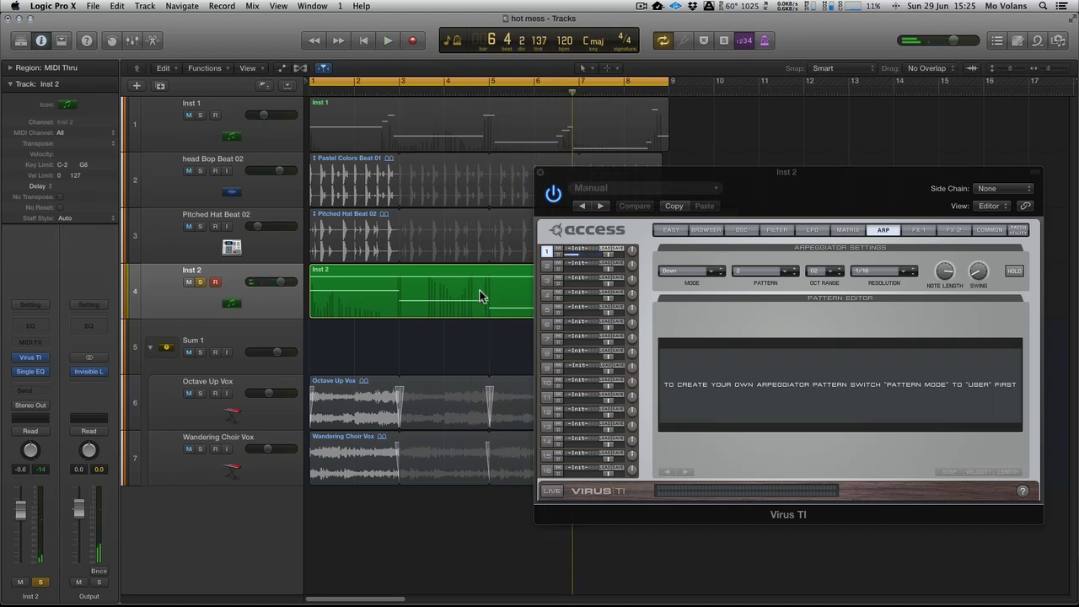
Open the Inst 2 region in the Piano Roll and move the Virus TI window clear of its notes
double_click(480, 296)
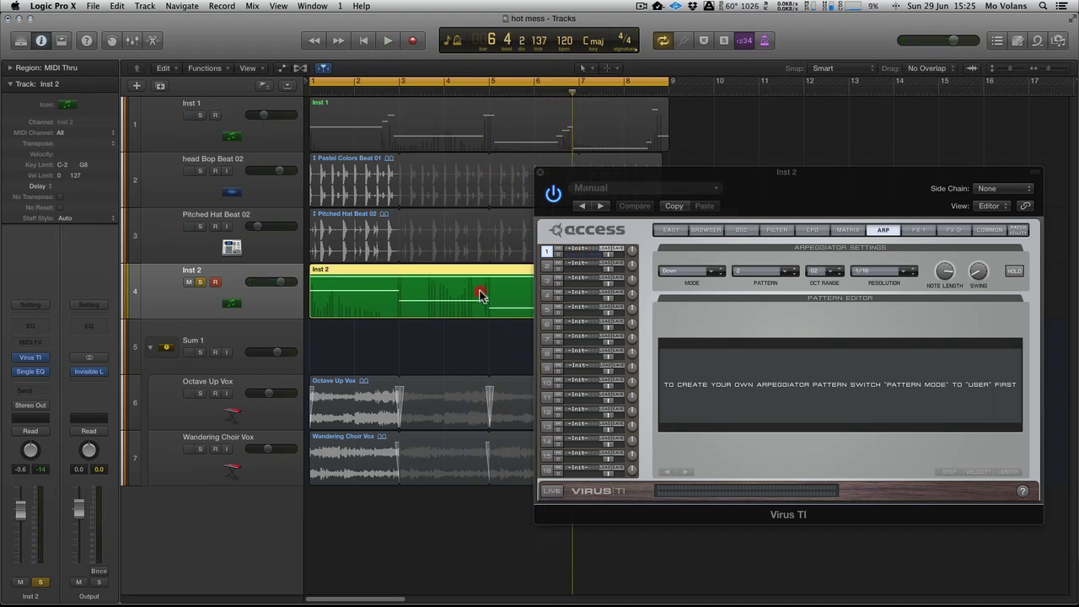
left_click_drag(587, 178, 297, 31)
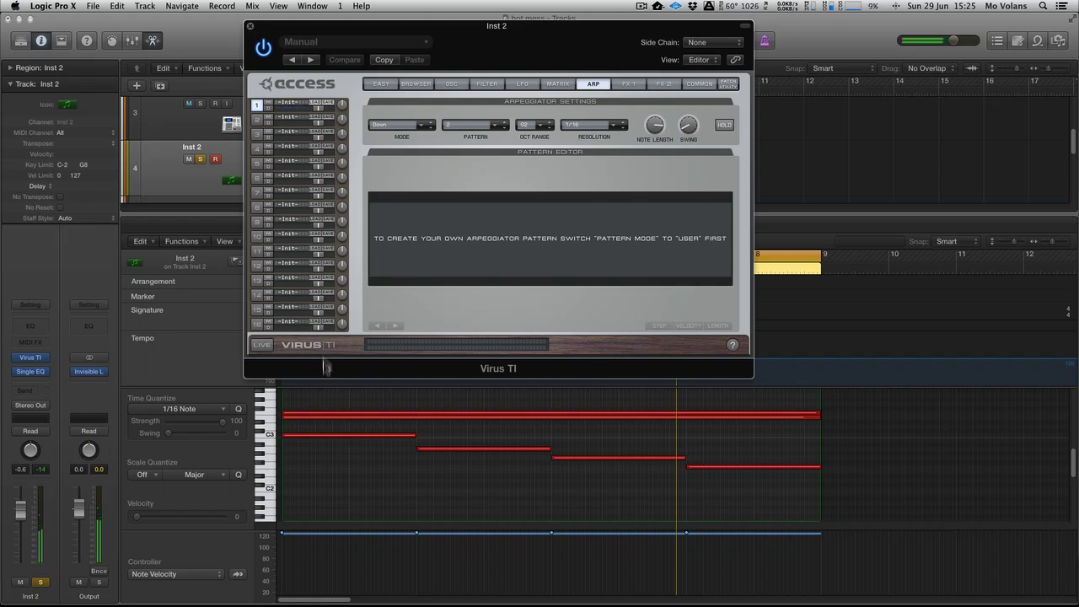
Turn the Virus TI arpeggiator mode Off and set the patch's Key Mode to Poly to hear the plain chords
left_click(411, 125)
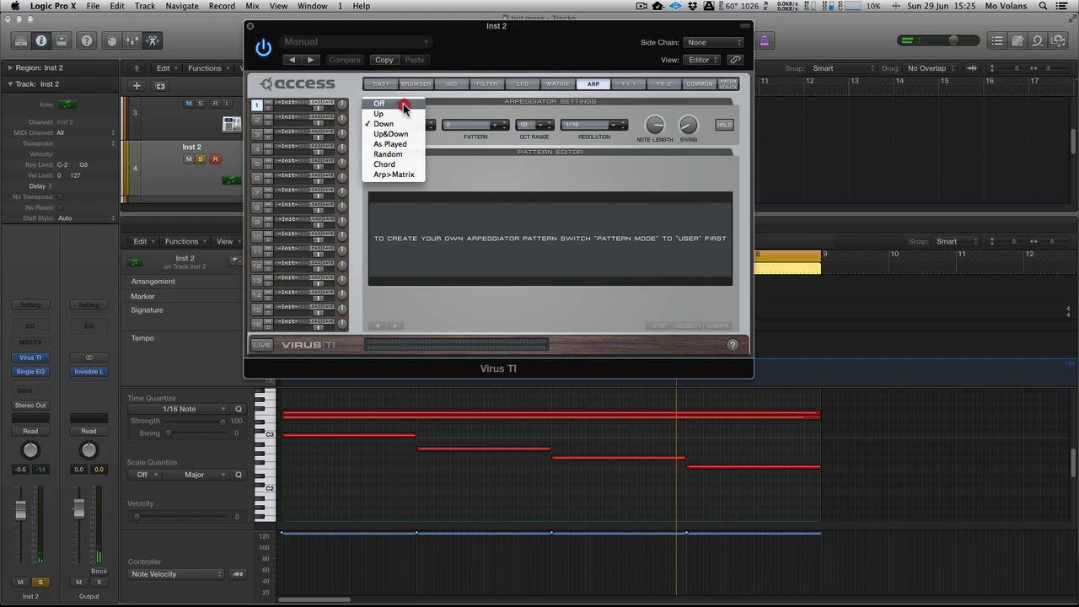
left_click(403, 103)
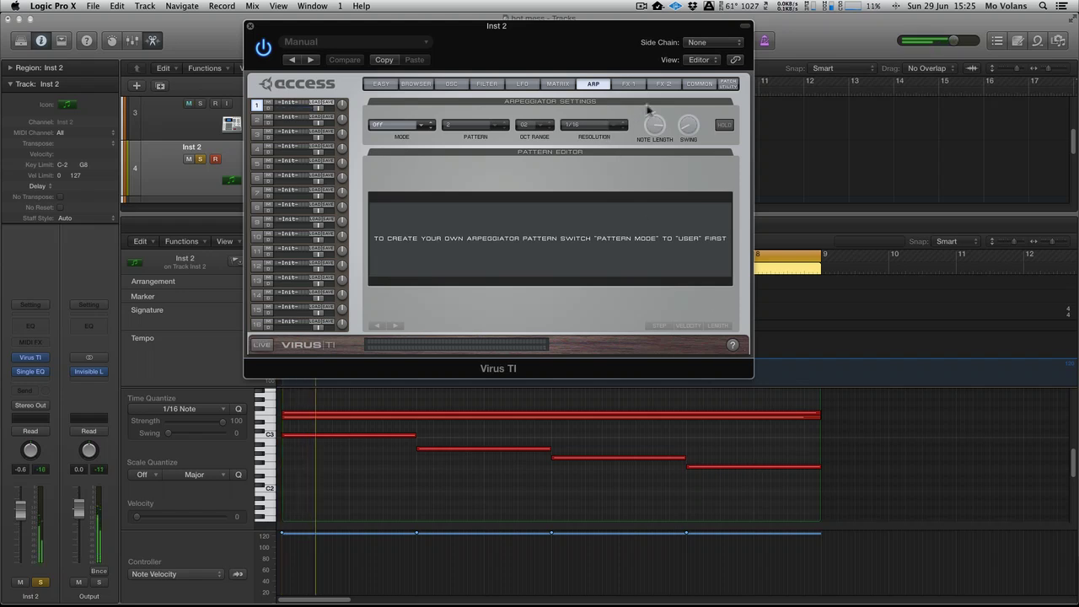
left_click(698, 83)
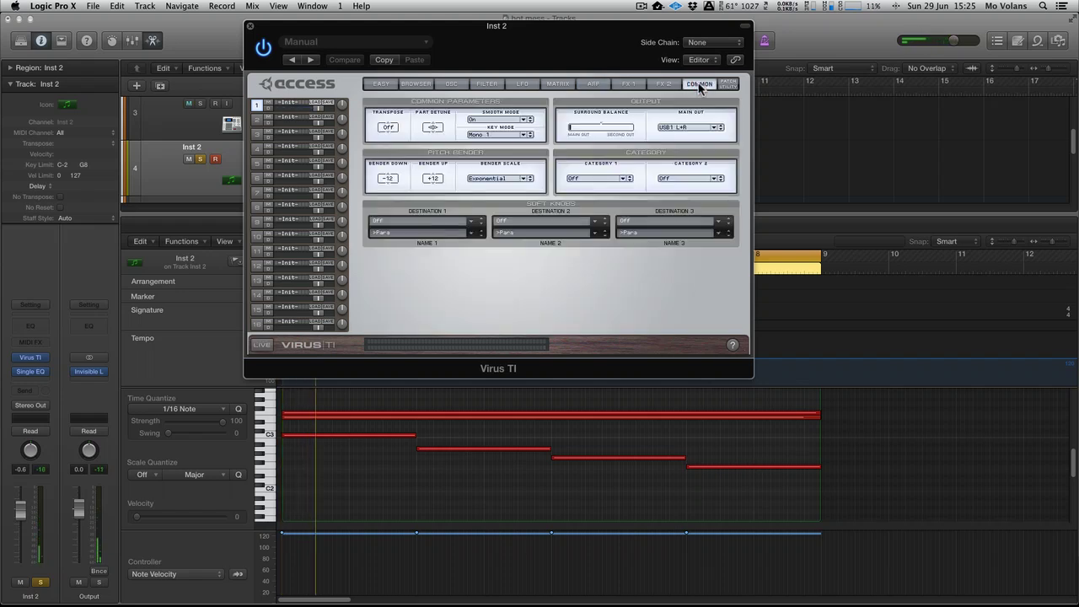
left_click(487, 135)
left_click(489, 121)
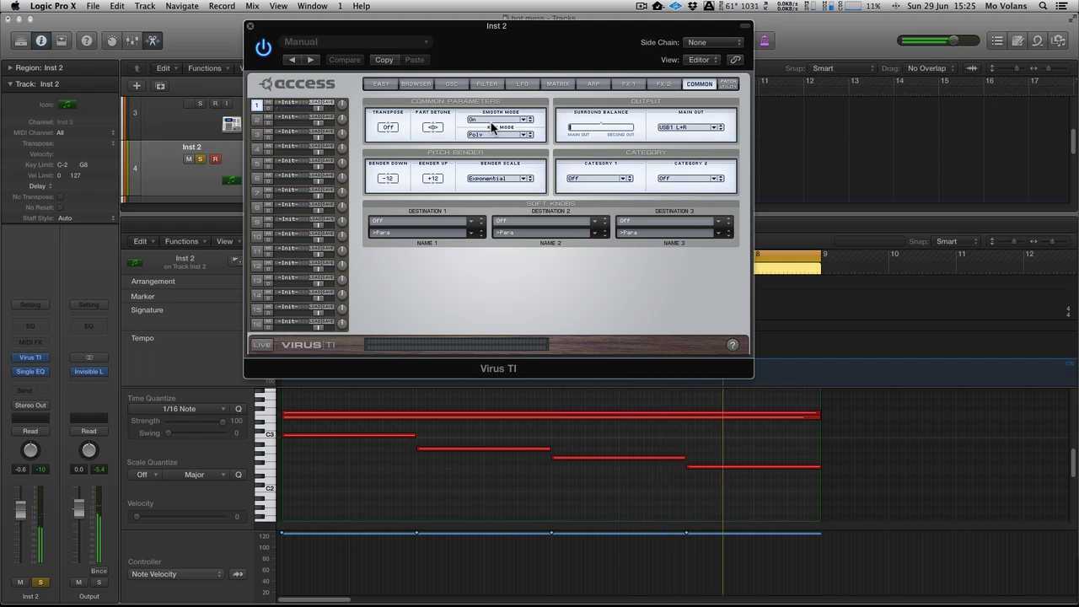
Set the patch's Key Mode back to Mono 1 and switch the arpeggiator mode to Up
left_click(481, 135)
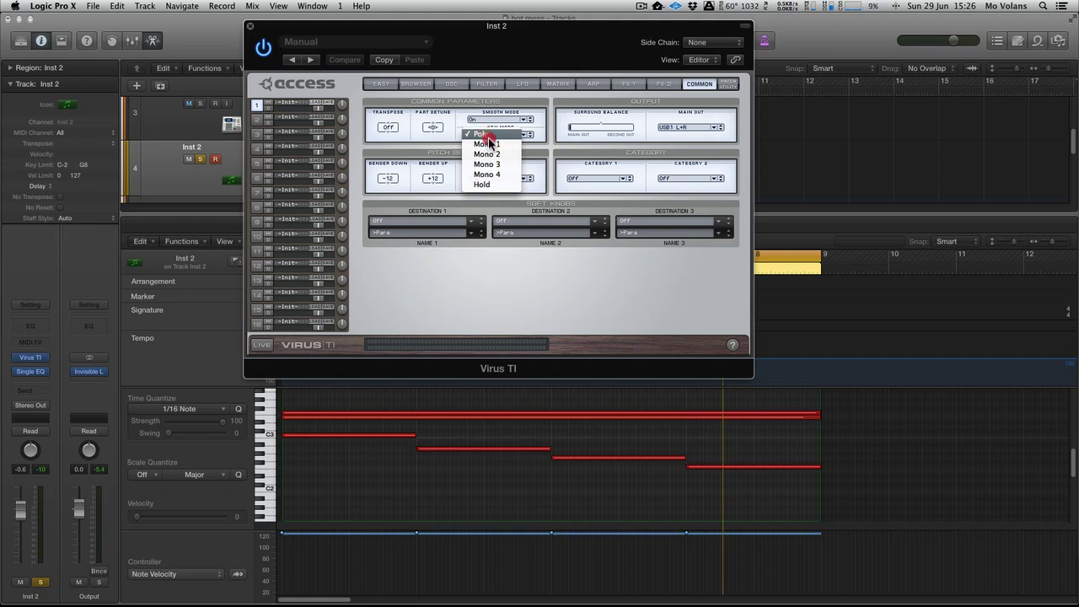
left_click(487, 145)
left_click(595, 84)
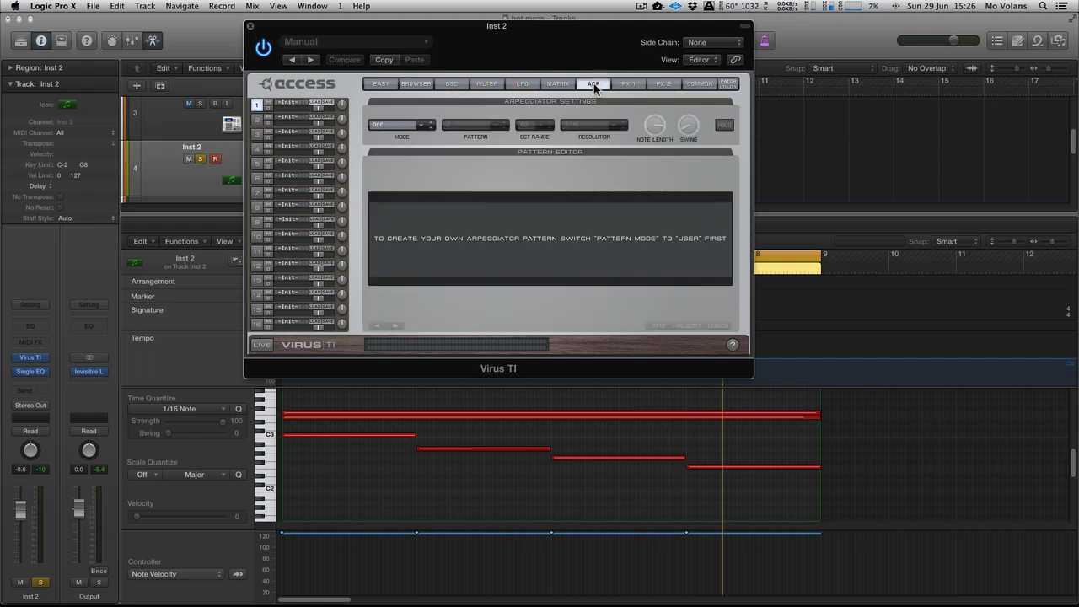
left_click(412, 126)
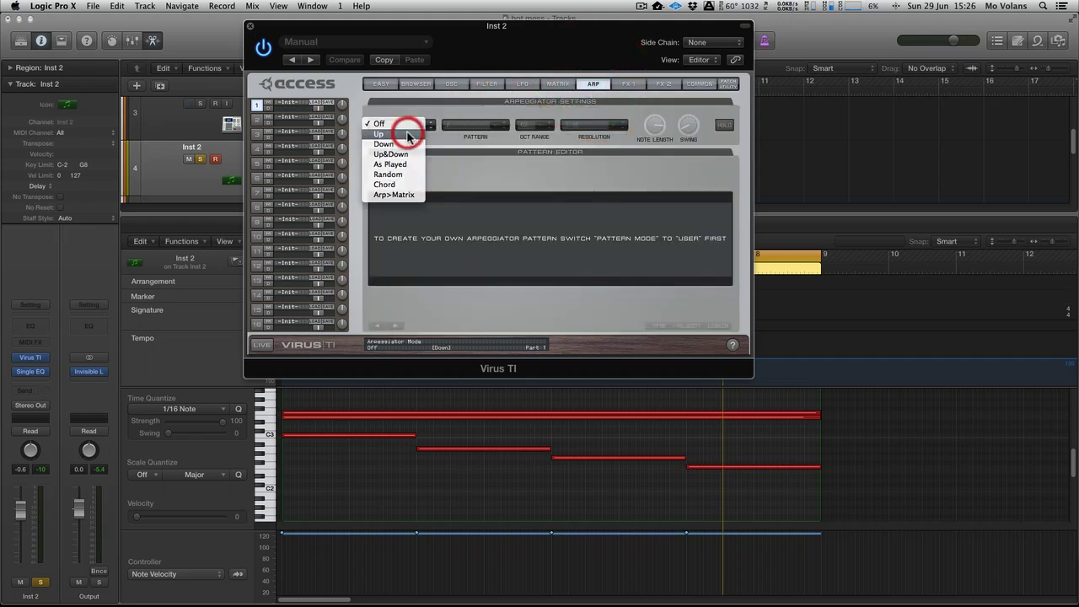
left_click(407, 132)
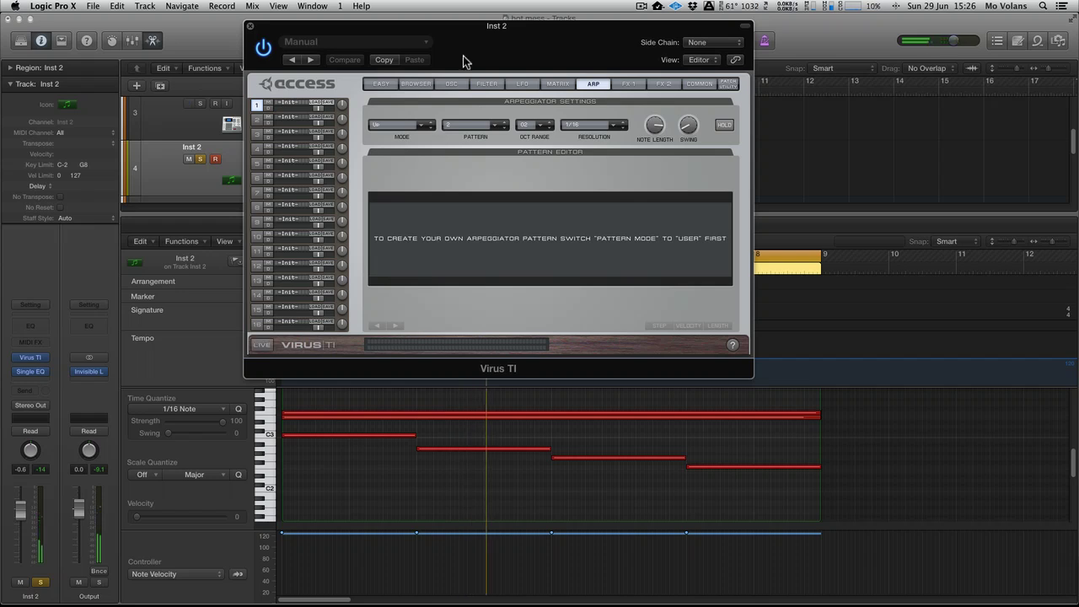
Move the Virus TI window lower over the Piano Roll and set the arpeggiator's octave range to 01
left_click_drag(467, 28, 531, 36)
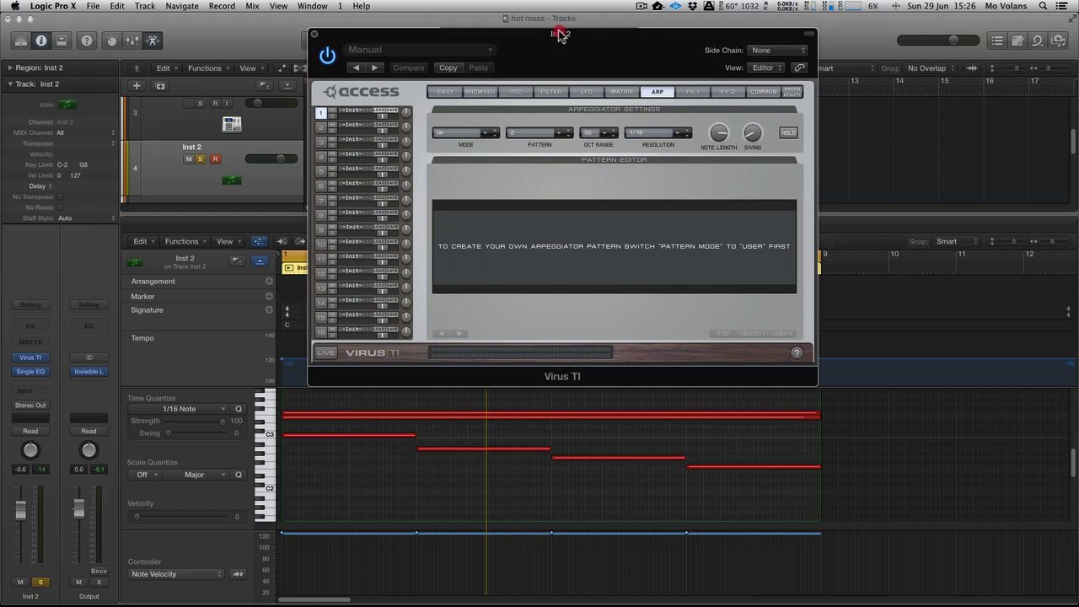
left_click_drag(560, 38, 559, 42)
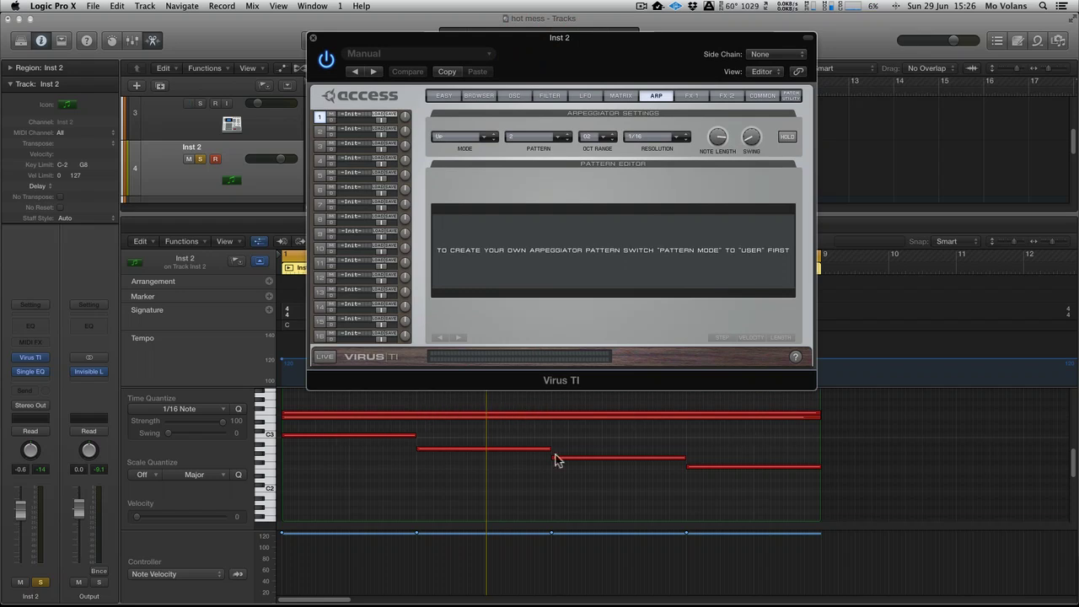
left_click_drag(577, 44, 573, 120)
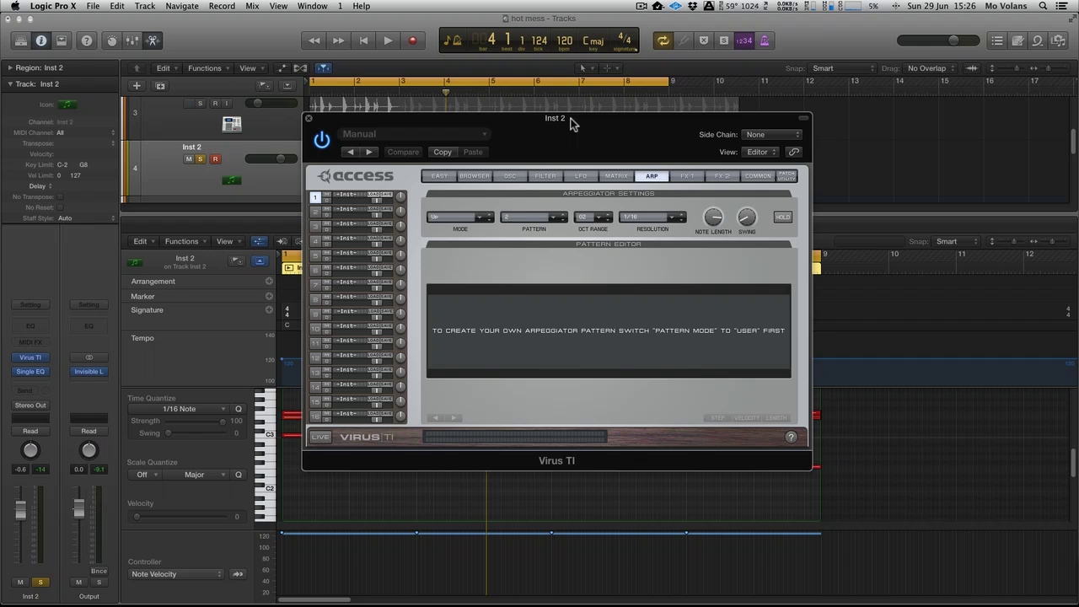
left_click_drag(571, 124, 569, 141)
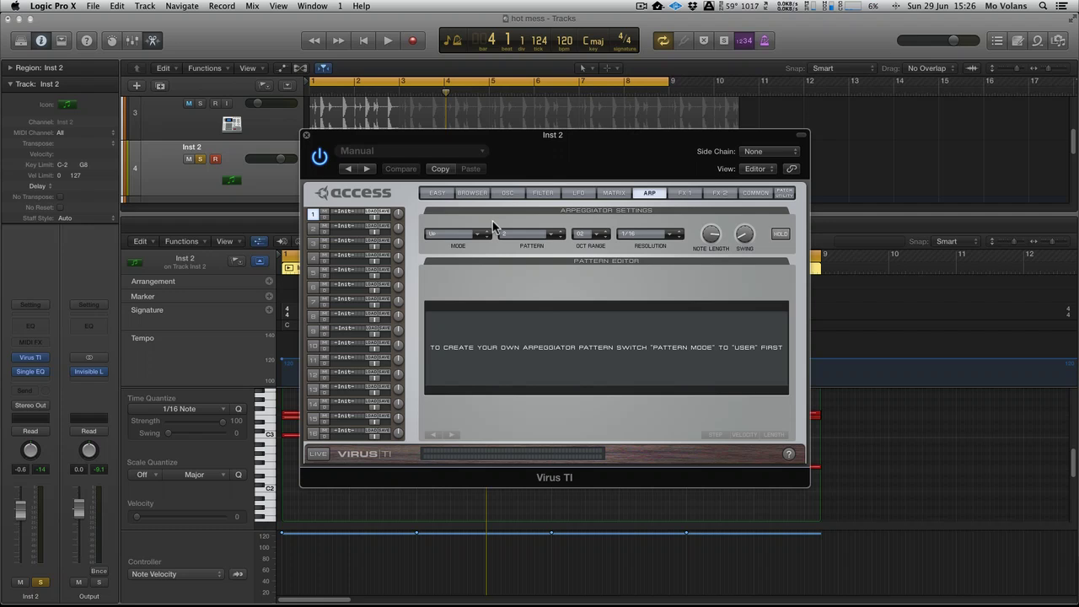
left_click(591, 236)
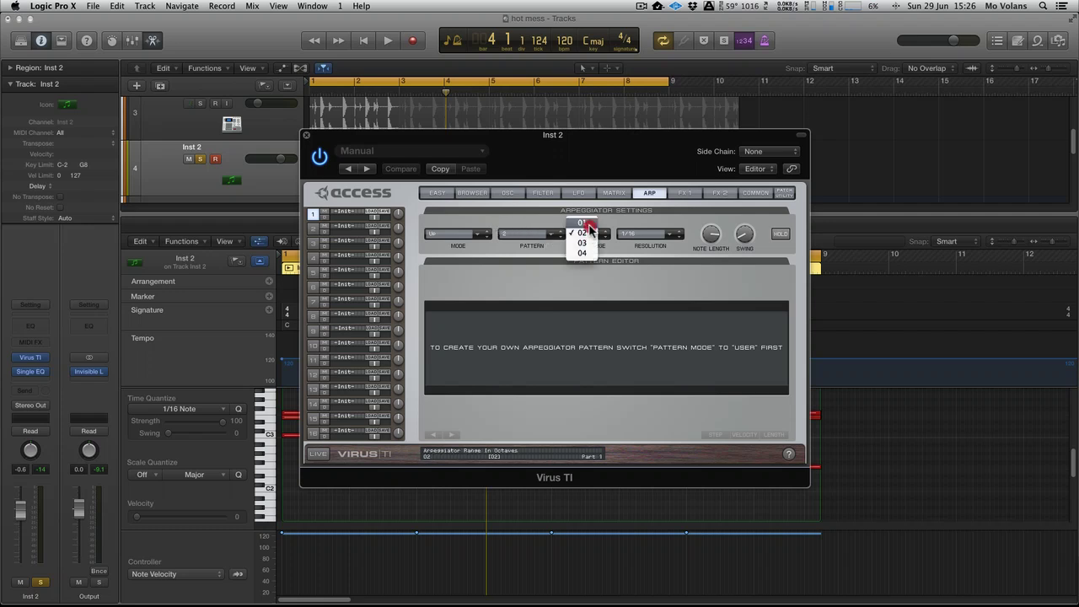
left_click(586, 223)
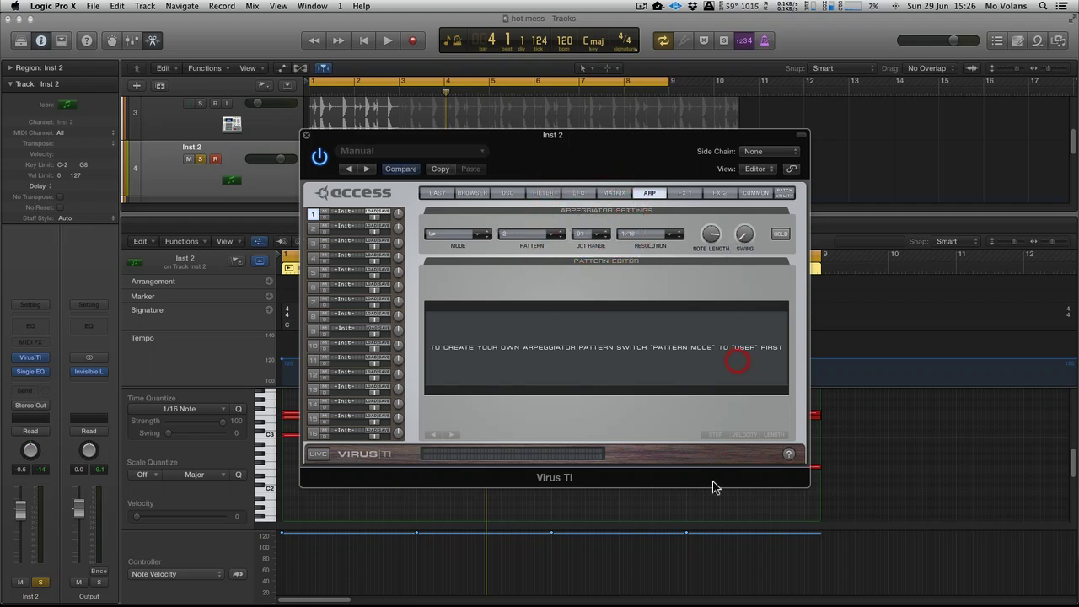
Switch the arpeggiator mode to Off and back to Up
left_click(460, 232)
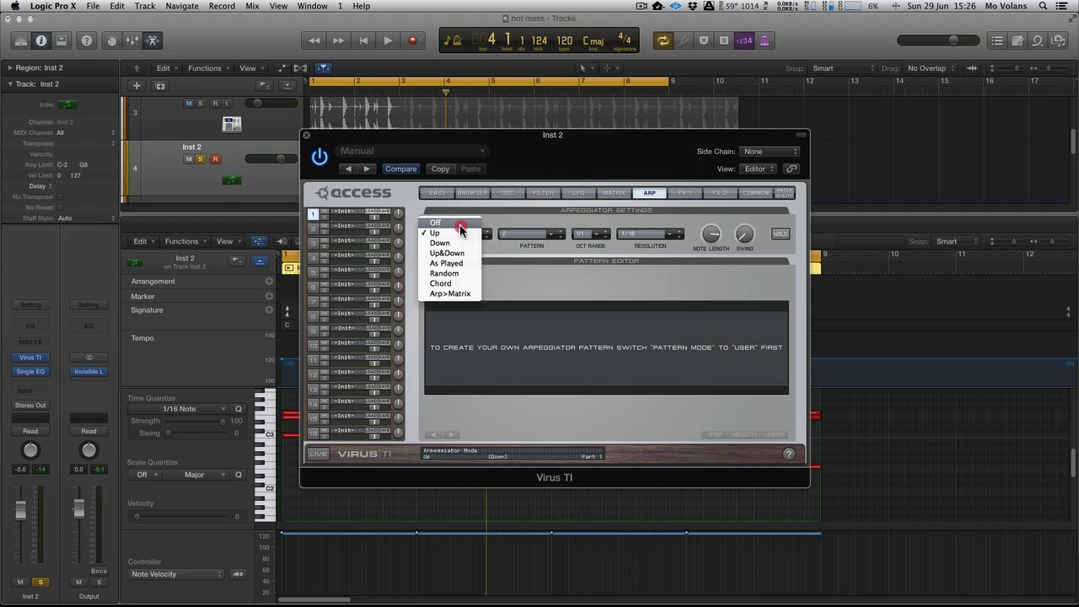
left_click(459, 224)
left_click(460, 231)
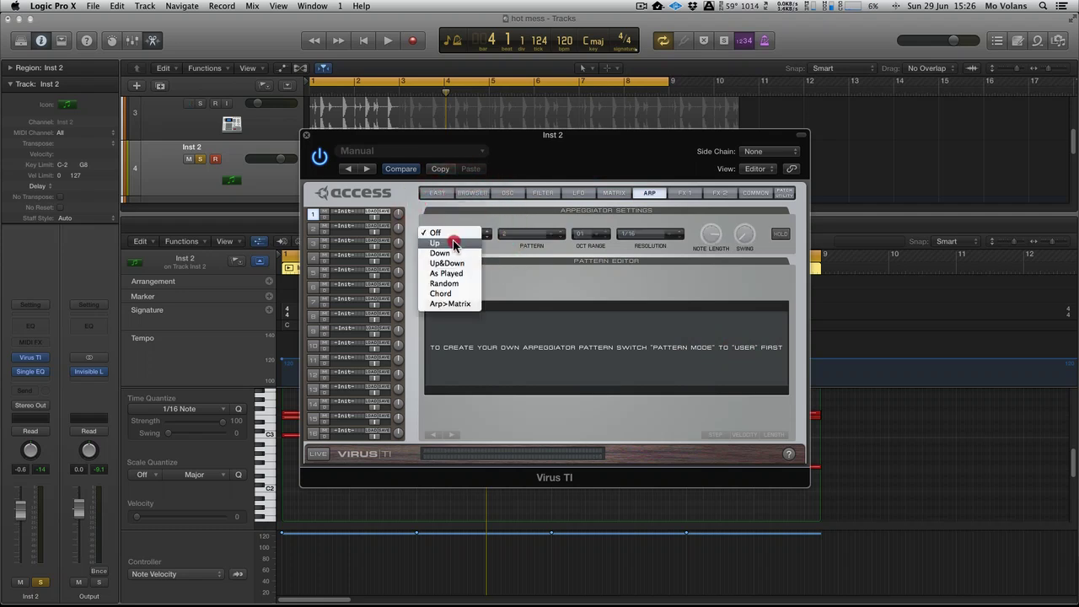
left_click(454, 243)
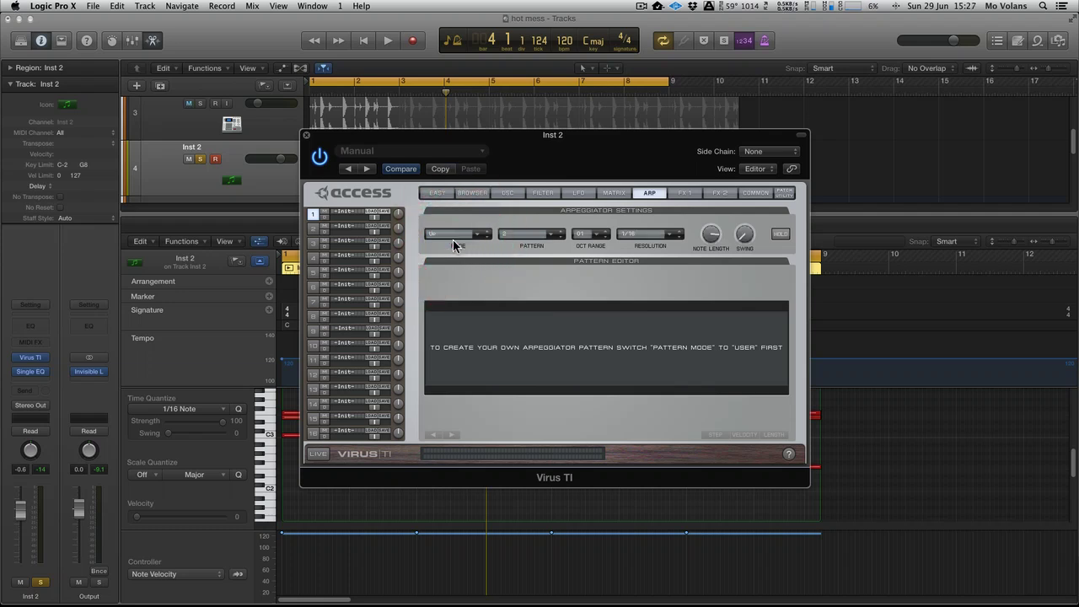
Move the Virus TI window away from the first chord's notes and enlarge the Piano Roll upward
left_click_drag(415, 137, 600, 132)
left_click(337, 449, "ctrl+alt")
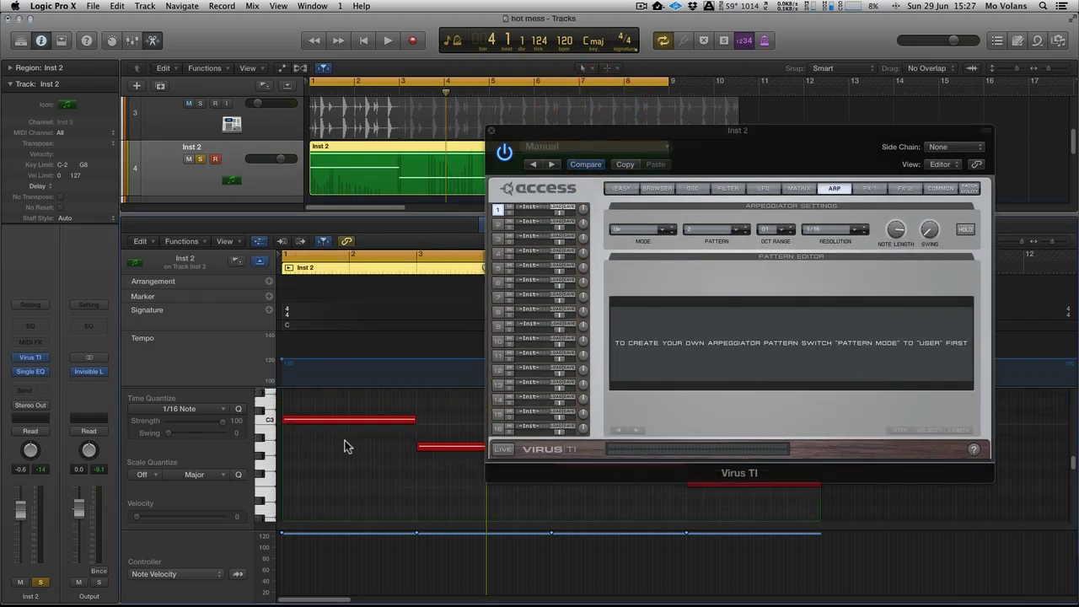
left_click(355, 386, "ctrl+alt")
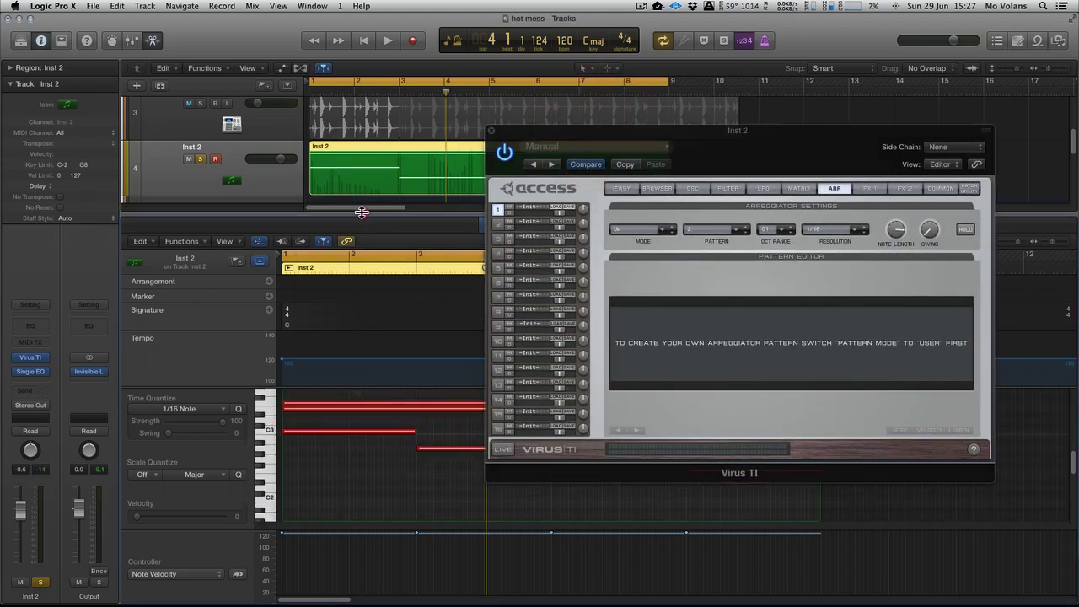
left_click_drag(362, 213, 361, 103)
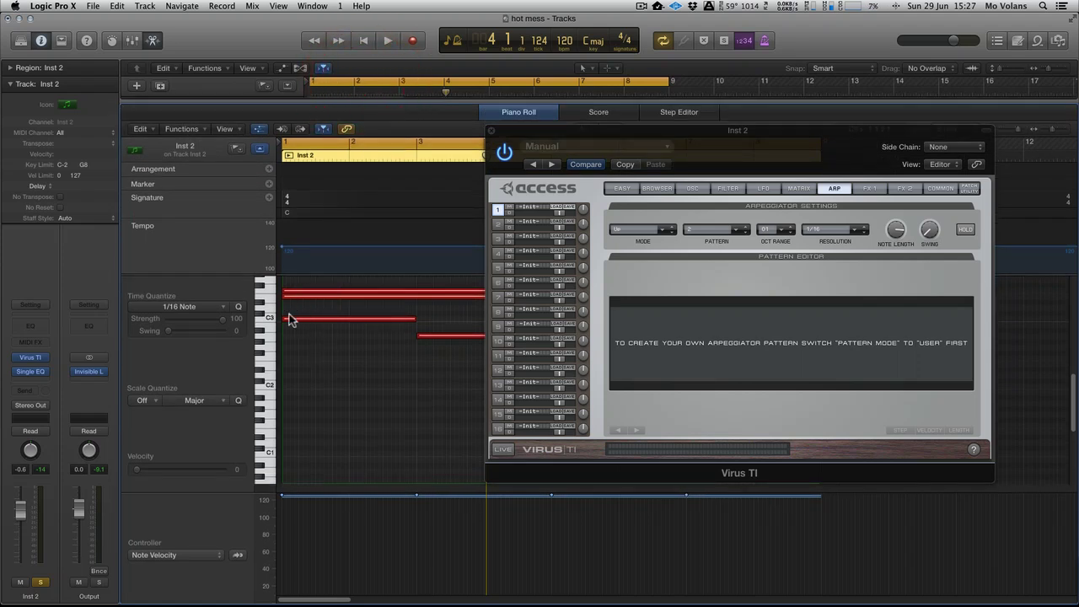
Audition the first chord's notes in ascending order, from C3 up to the highest note
scroll(289, 319, "up", 5)
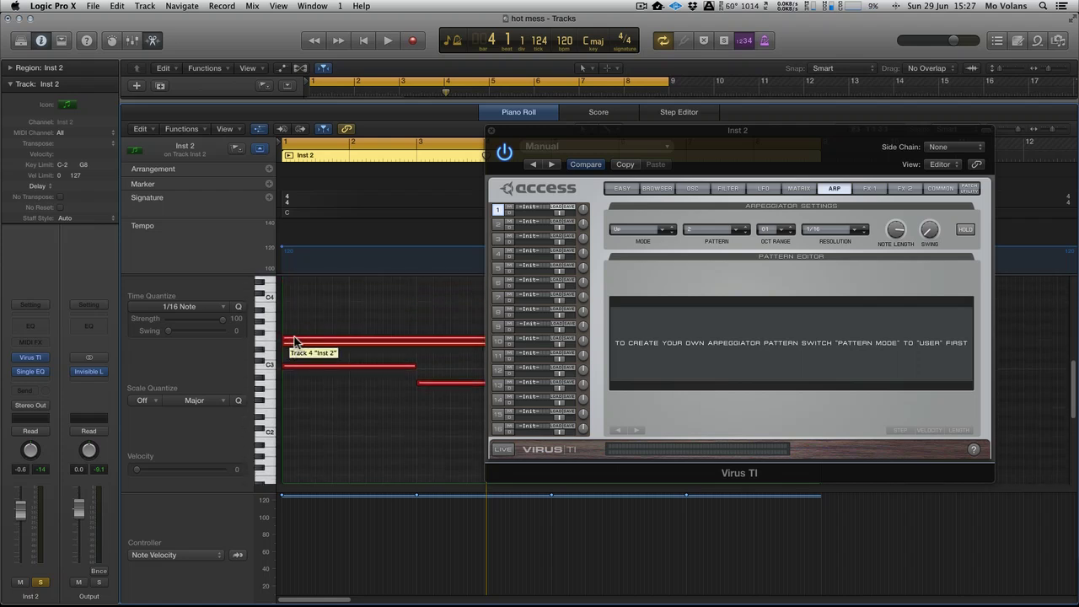
left_click(365, 342)
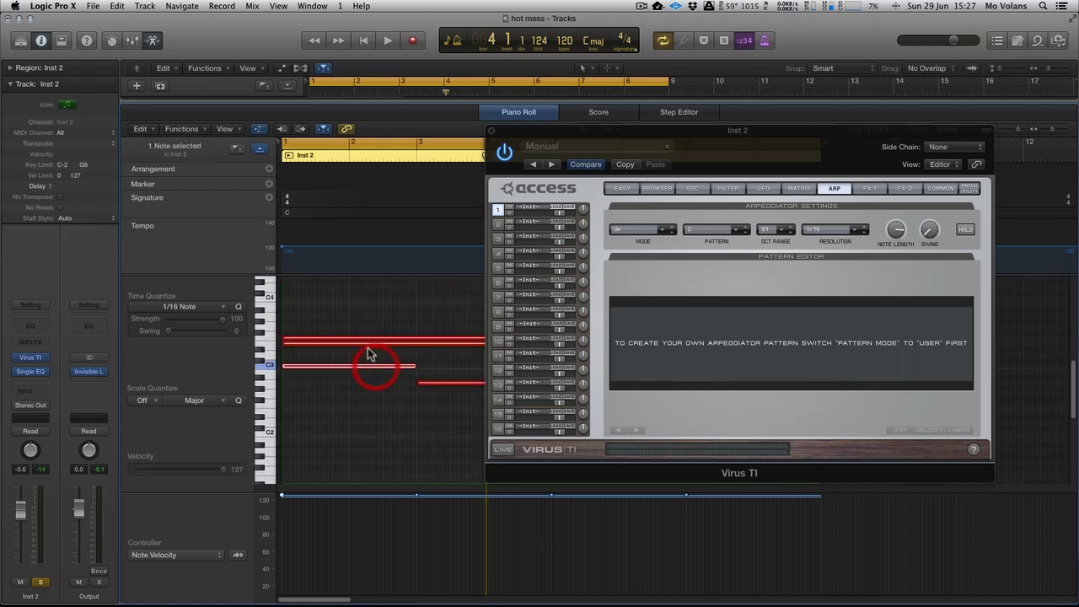
left_click_drag(365, 341, 380, 344)
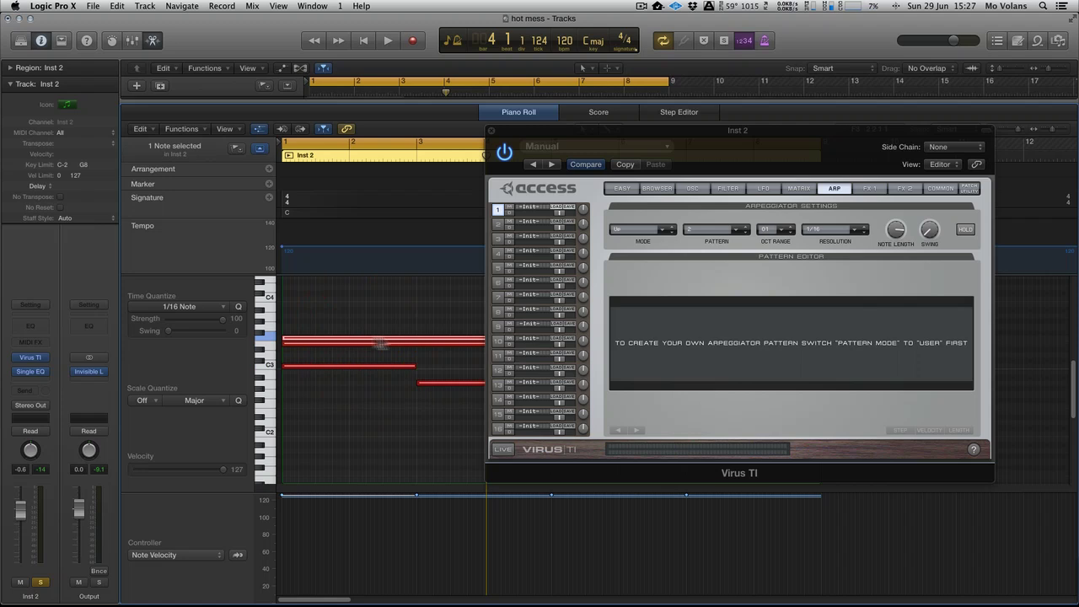
Set the arpeggiator mode to Down and audition the first chord's notes in descending order to C3
left_click(662, 230)
left_click(648, 244)
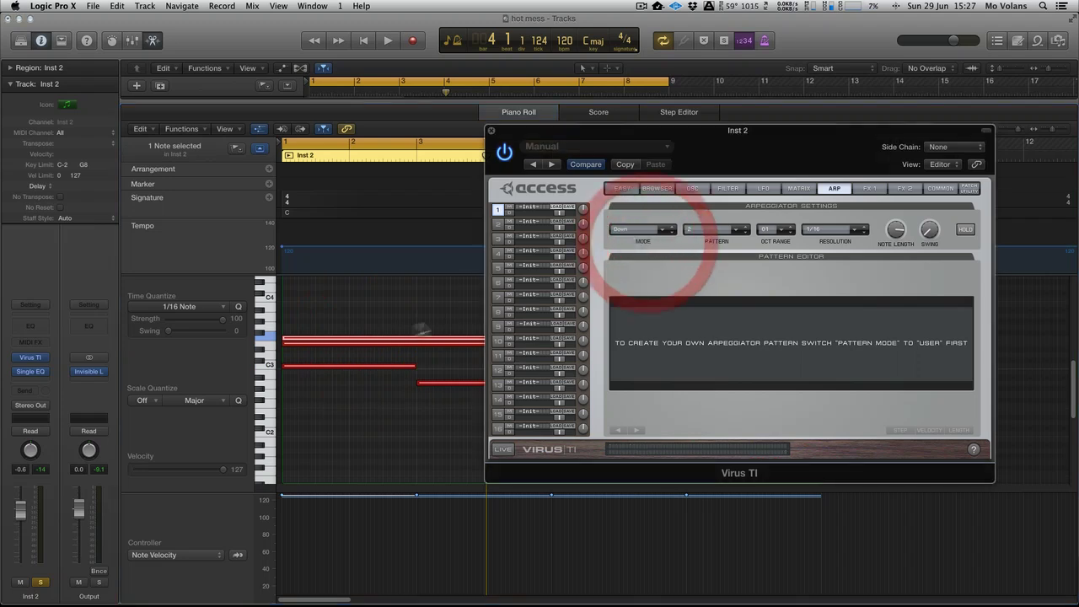
left_click(358, 345)
left_click(350, 366)
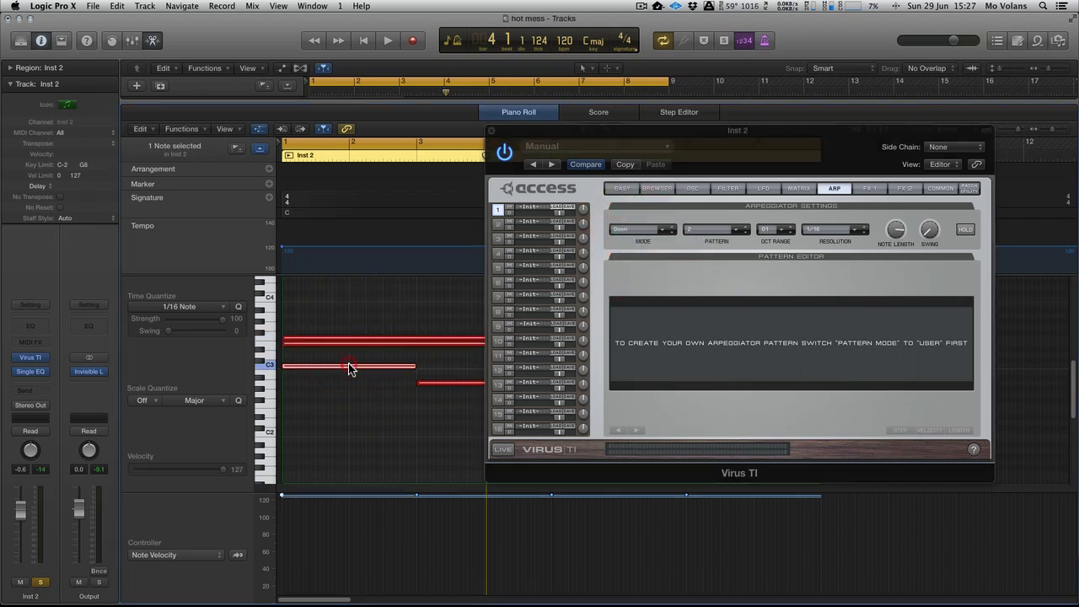
Set the arpeggiator mode to Up&Down and audition the first chord's notes in rising and falling order
left_click(630, 229)
left_click(639, 243)
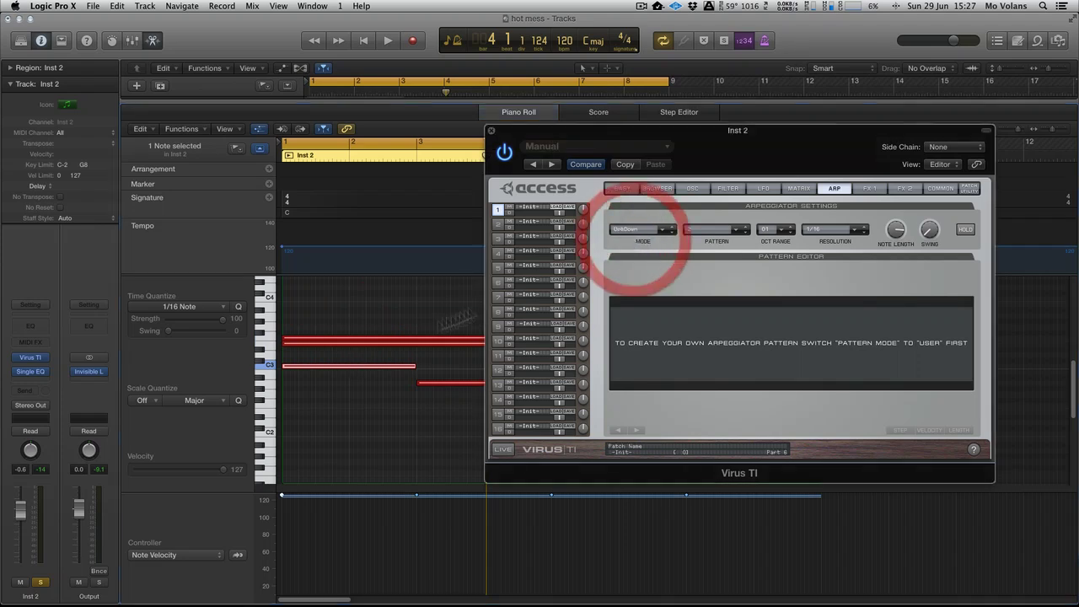
left_click(329, 344)
left_click(326, 366)
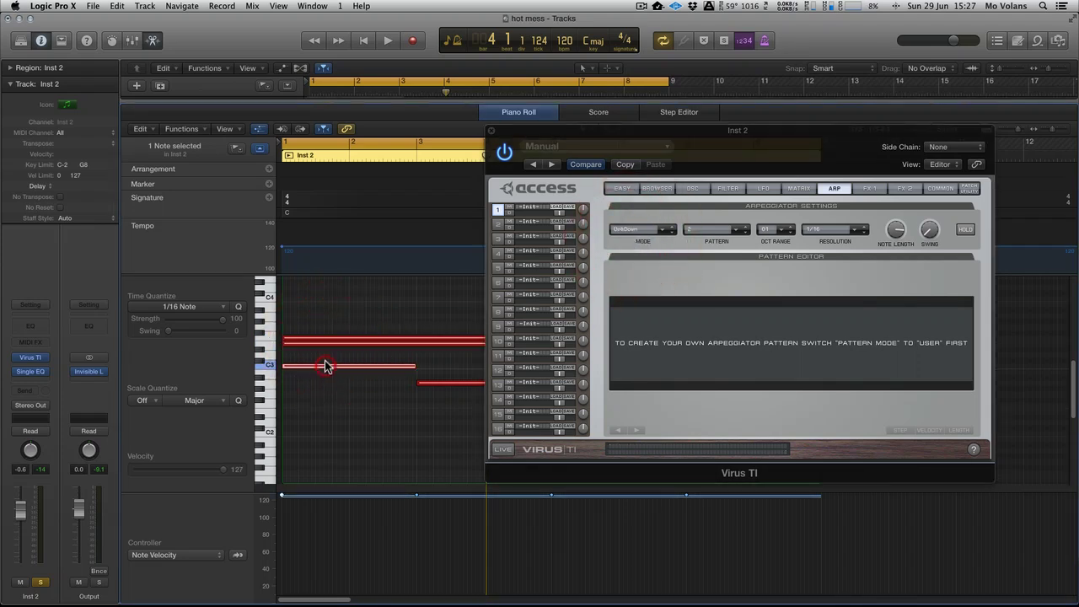
left_click(322, 341)
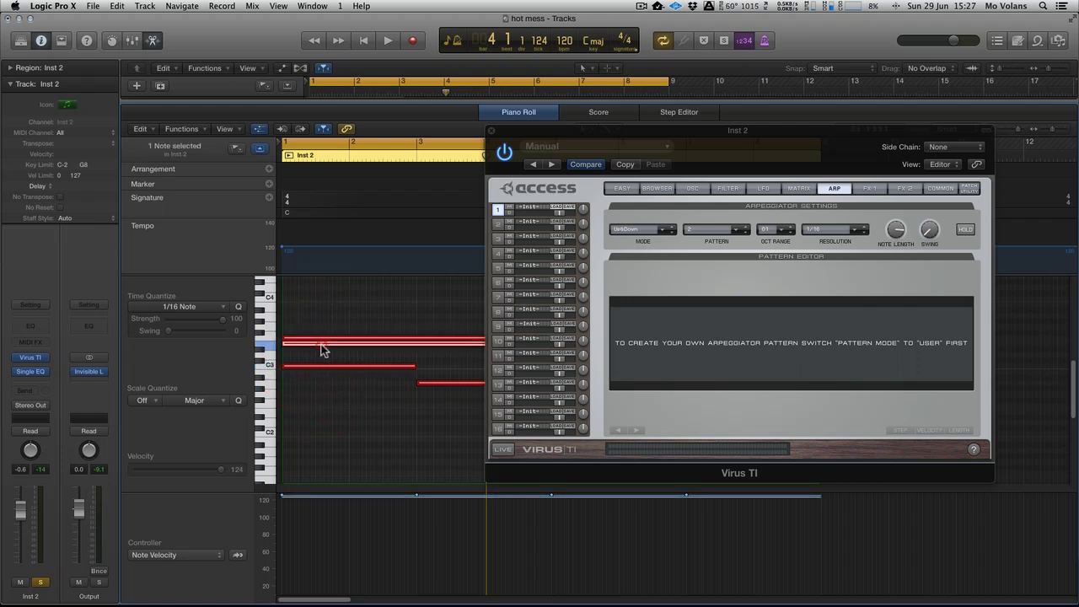
left_click(324, 365)
Set the arpeggiator mode to As Played
left_click(647, 231)
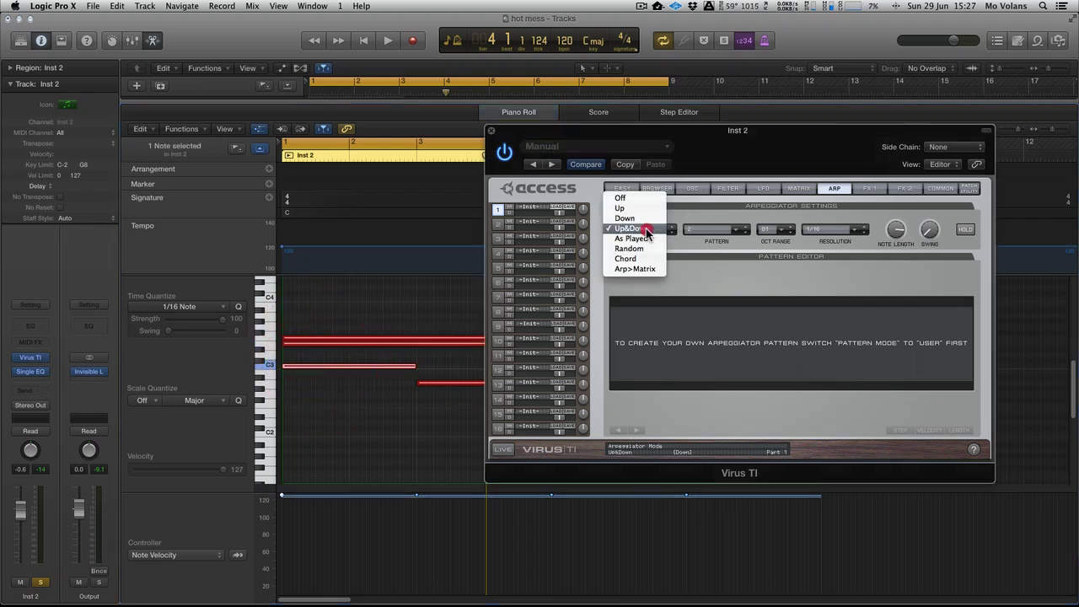
left_click(645, 240)
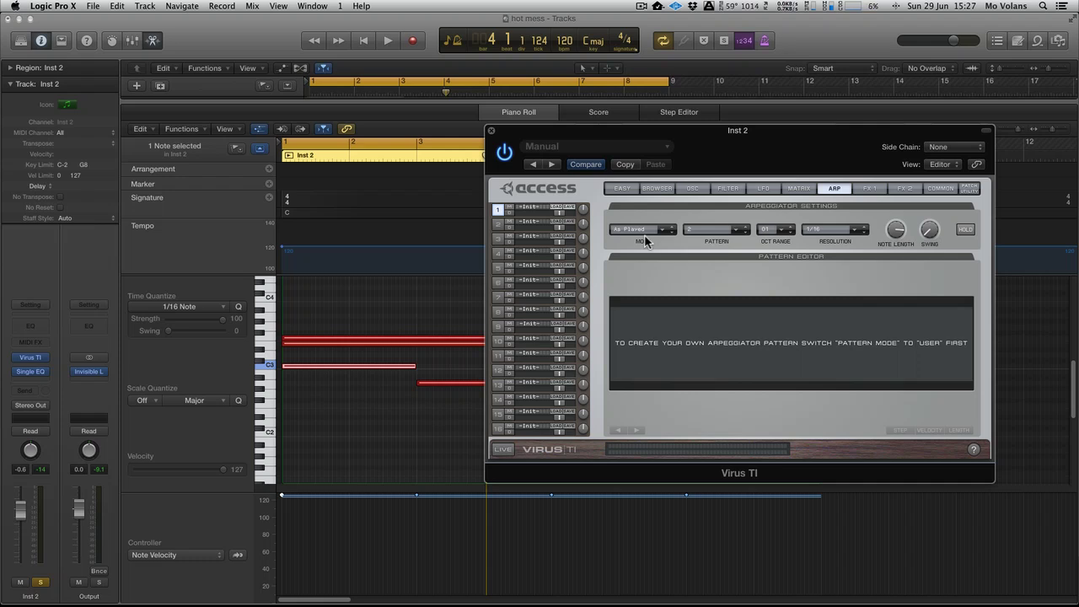
Play the Inst 2 region with the arpeggiator mode set to Up and the resolution set to 1/8
left_click(644, 234)
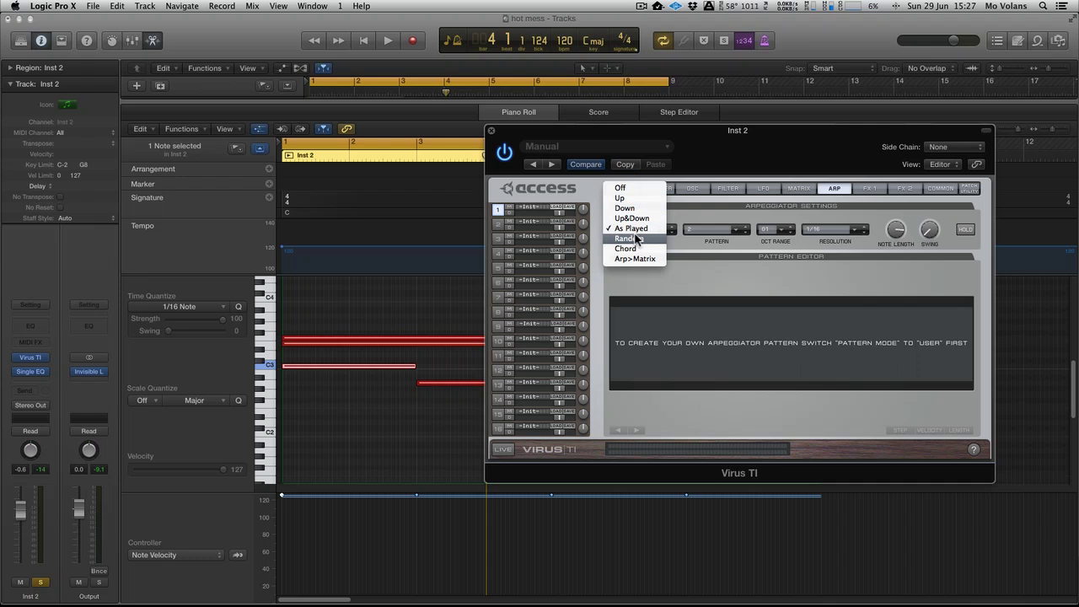
left_click(631, 199)
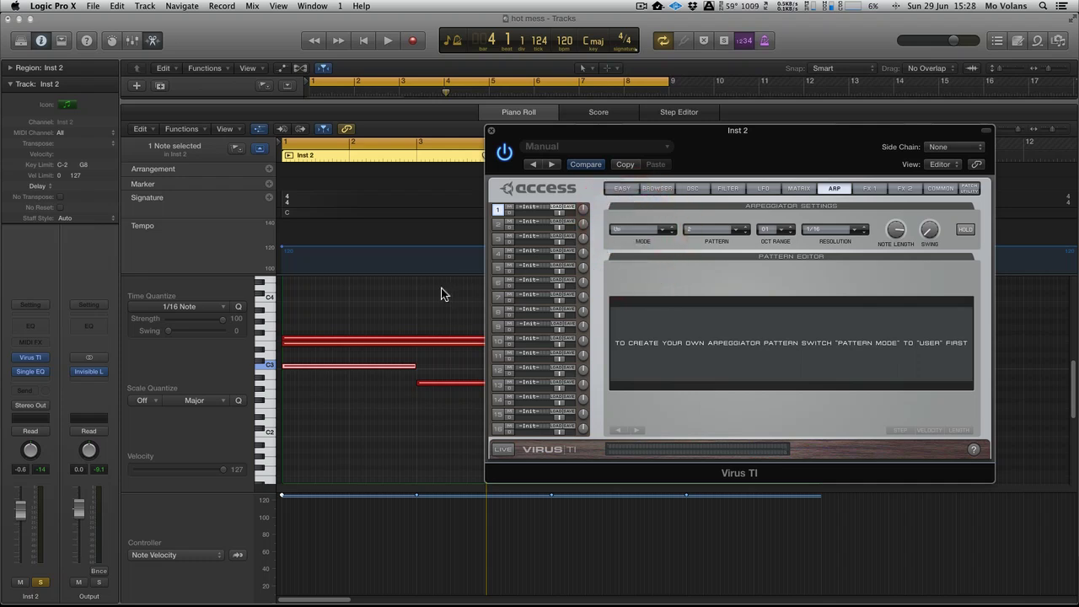
key("space")
key("space")
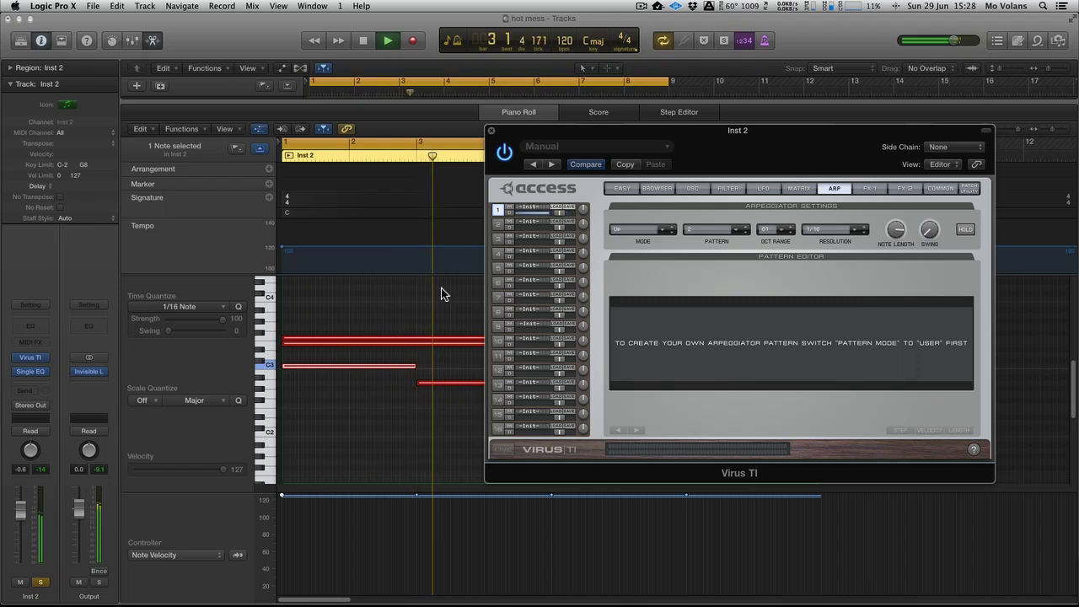
left_click(832, 231)
left_click(830, 259)
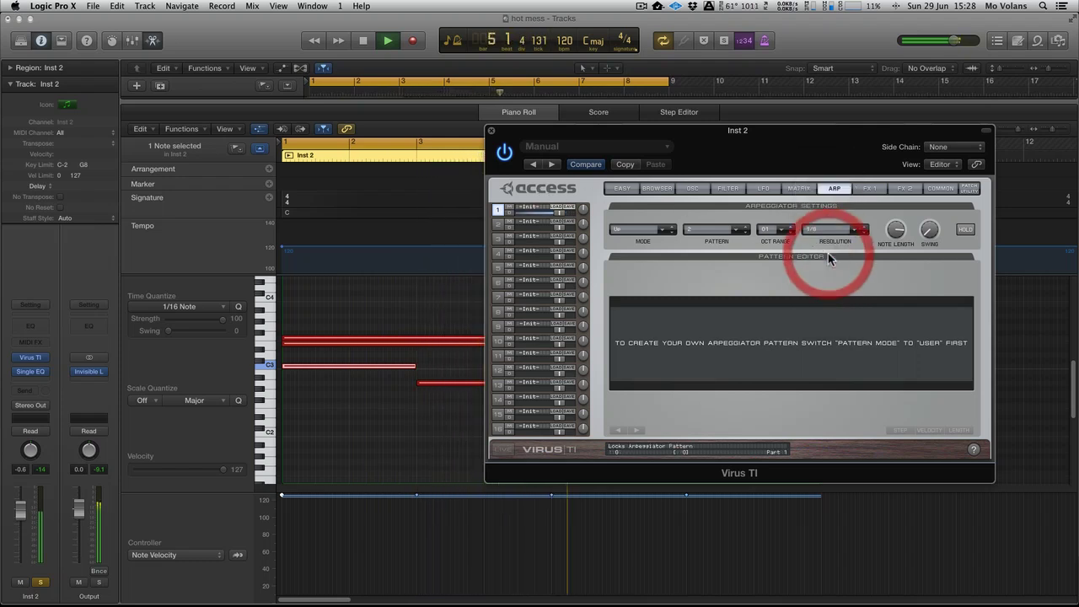
Move the Virus TI window clear of the region's last chords and zoom in on the piano roll notes
left_click_drag(700, 135, 216, 99)
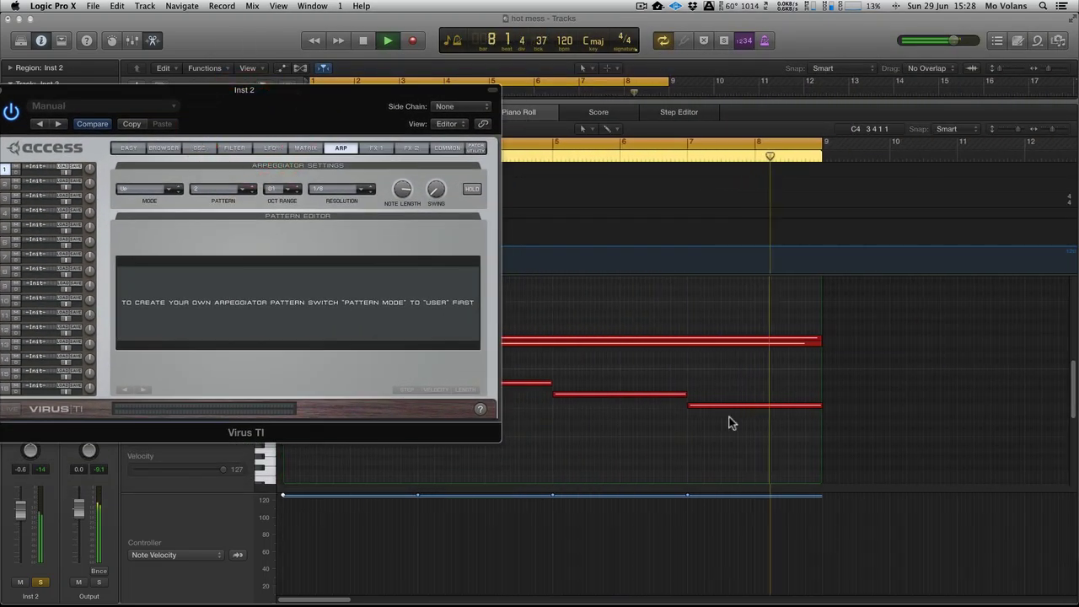
left_click(737, 456)
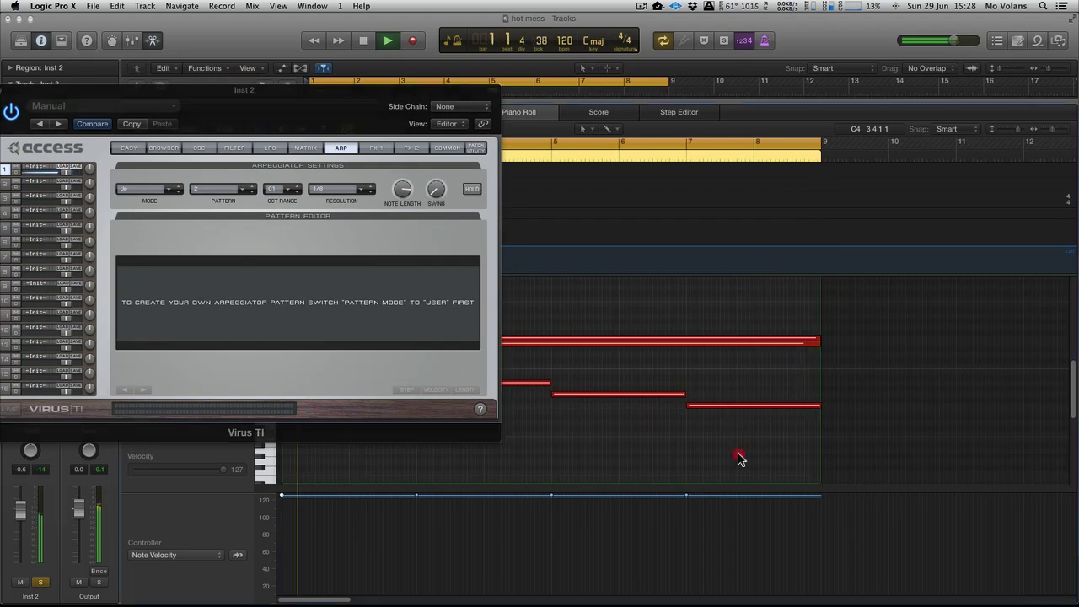
key("super+Right")
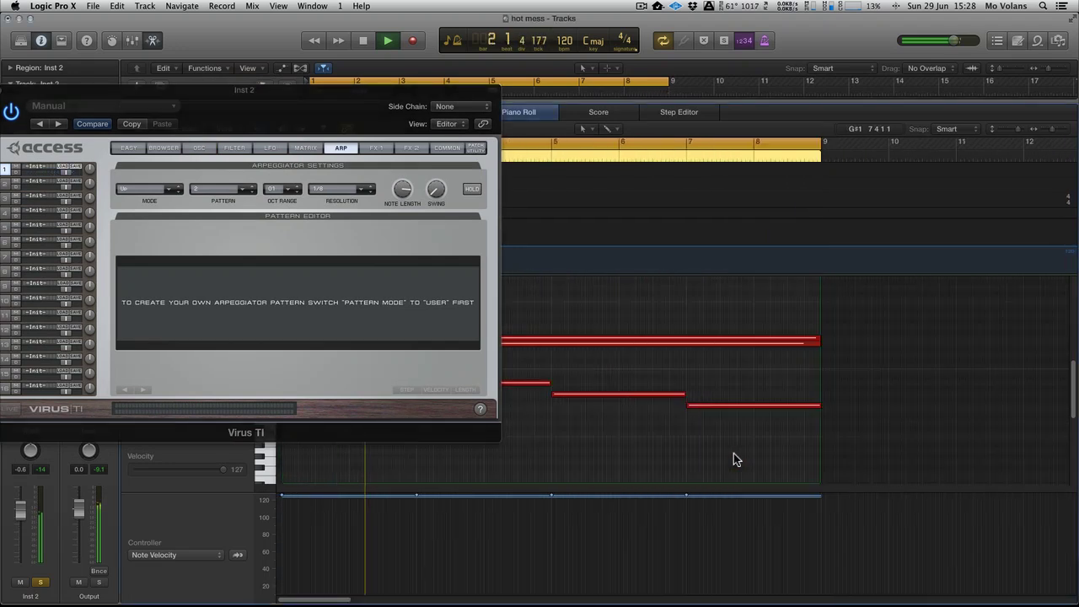
key("super+Down")
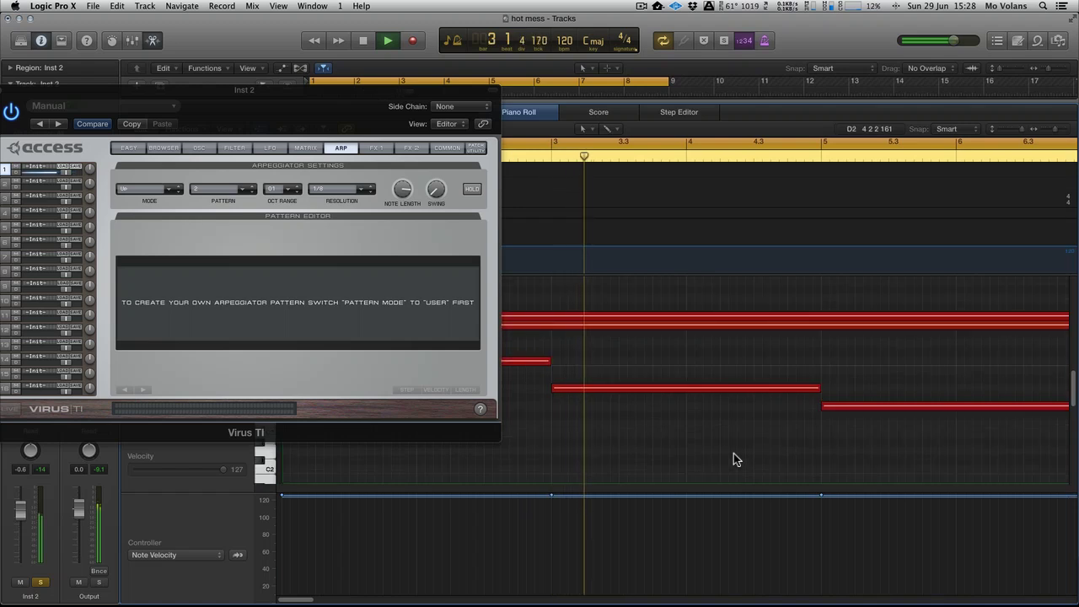
key("super+Up")
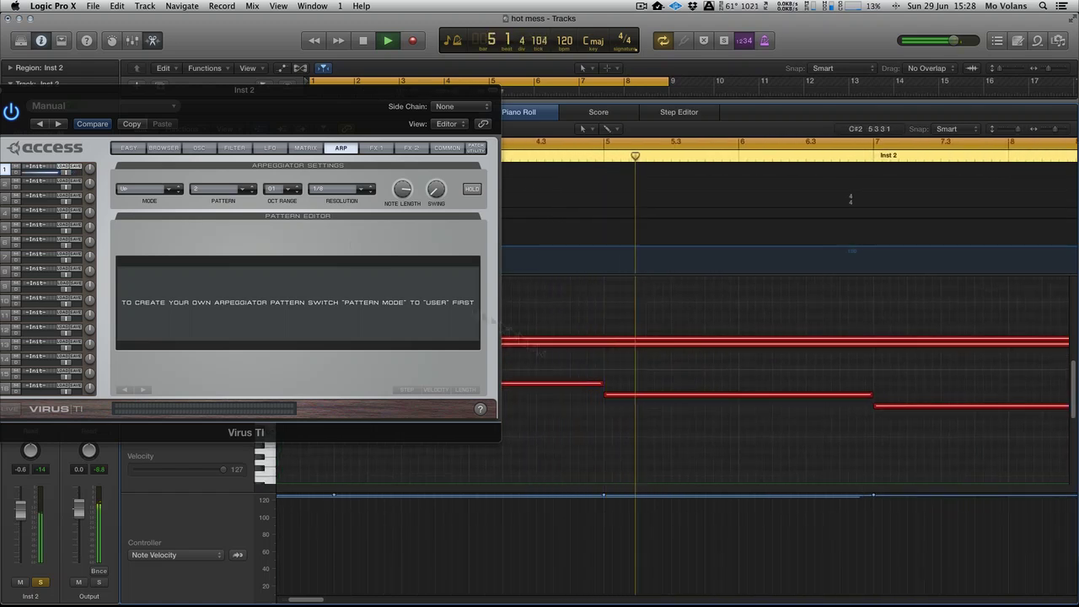
Set the arpeggiator mode to Down, listen to the chords, and change the mode to Up&Down
left_click(152, 191)
left_click(142, 202)
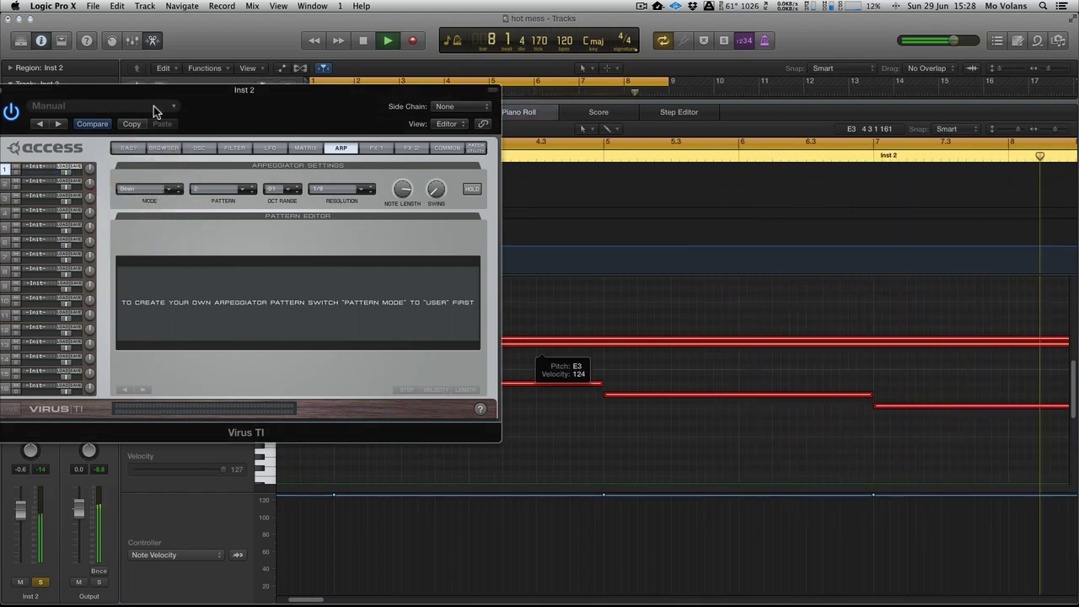
left_click_drag(156, 90, 191, 95)
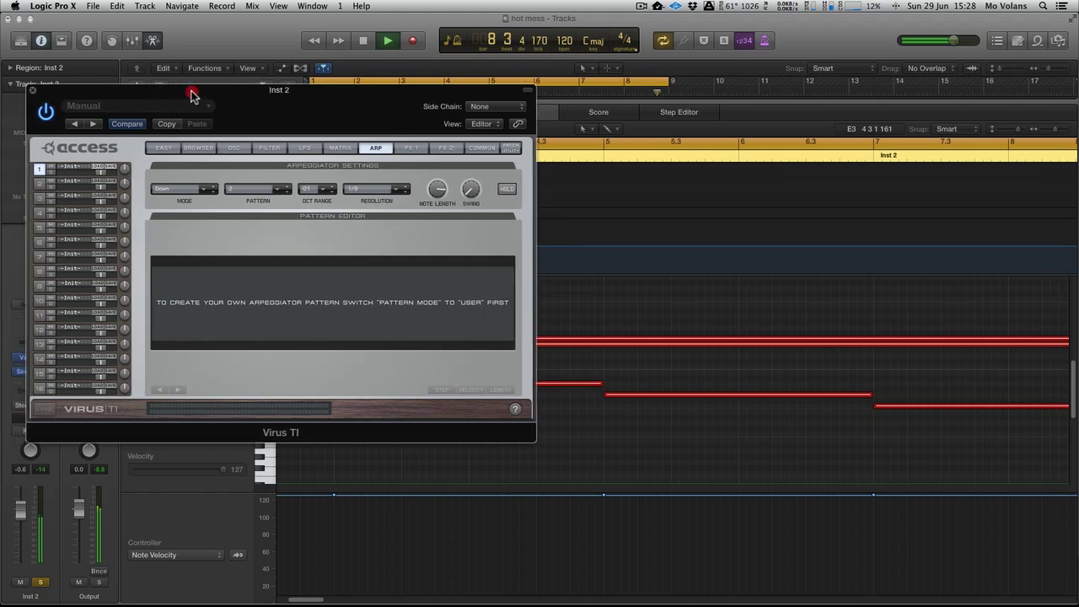
left_click(182, 187)
left_click(183, 199)
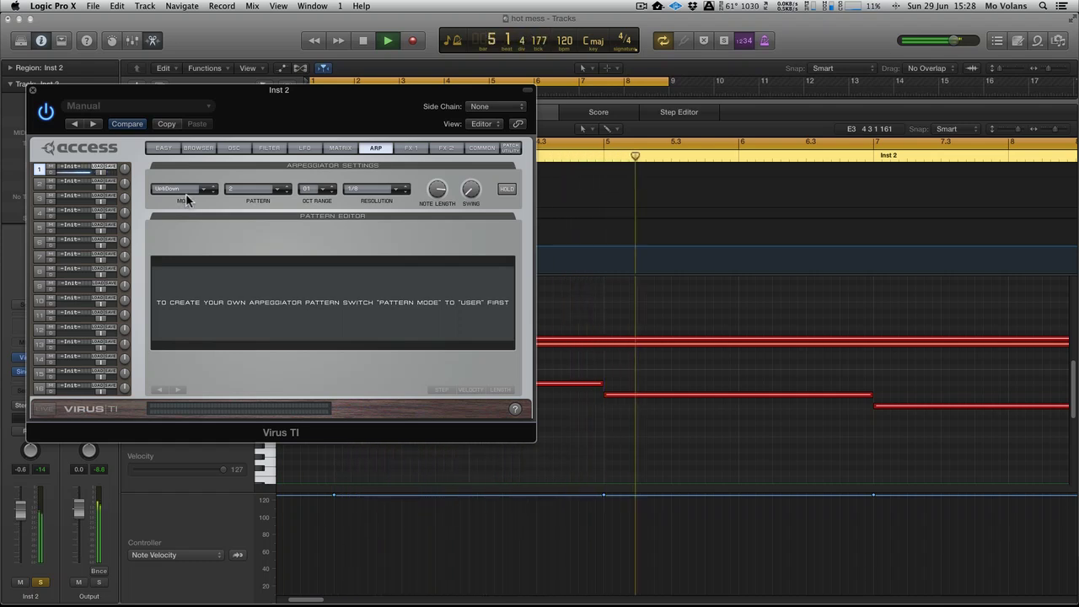
Audition the As Played and Random arpeggiator modes during playback and return the mode to Up&Down
left_click(185, 191)
left_click(185, 197)
left_click(182, 192)
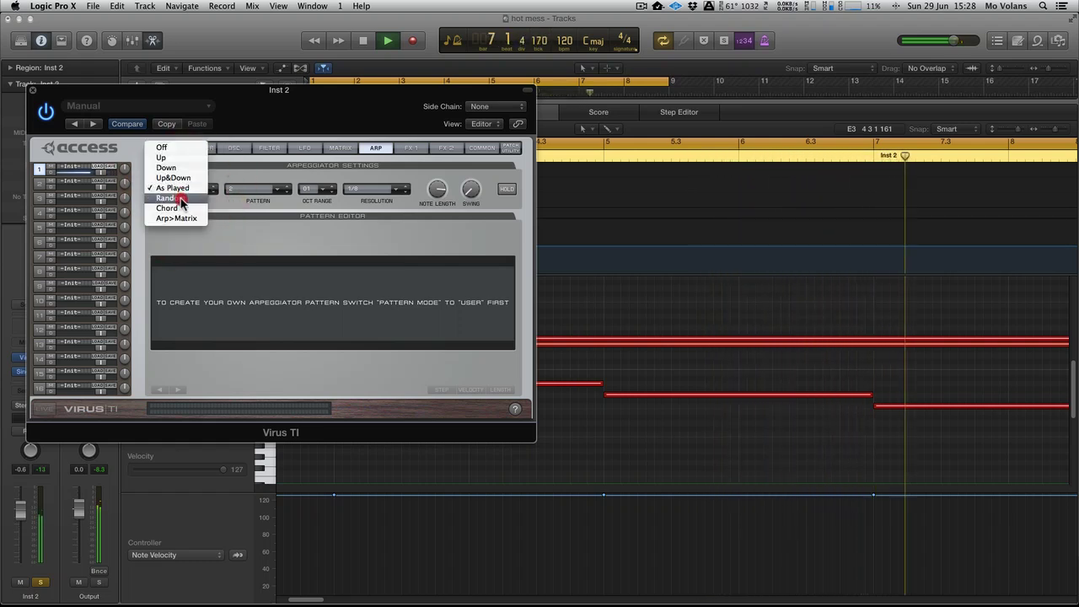
left_click(181, 198)
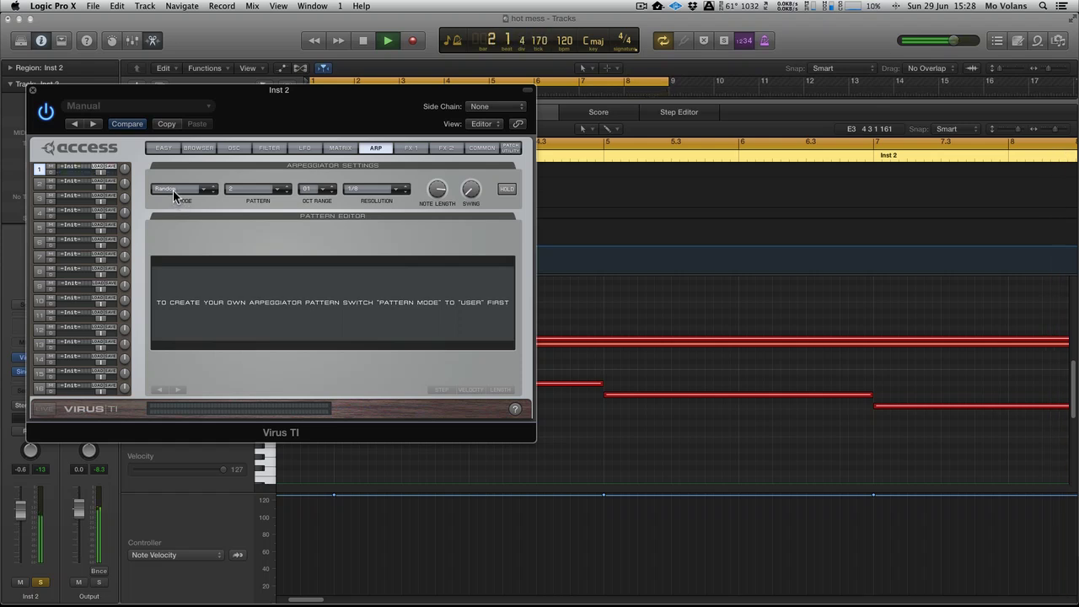
left_click(173, 189)
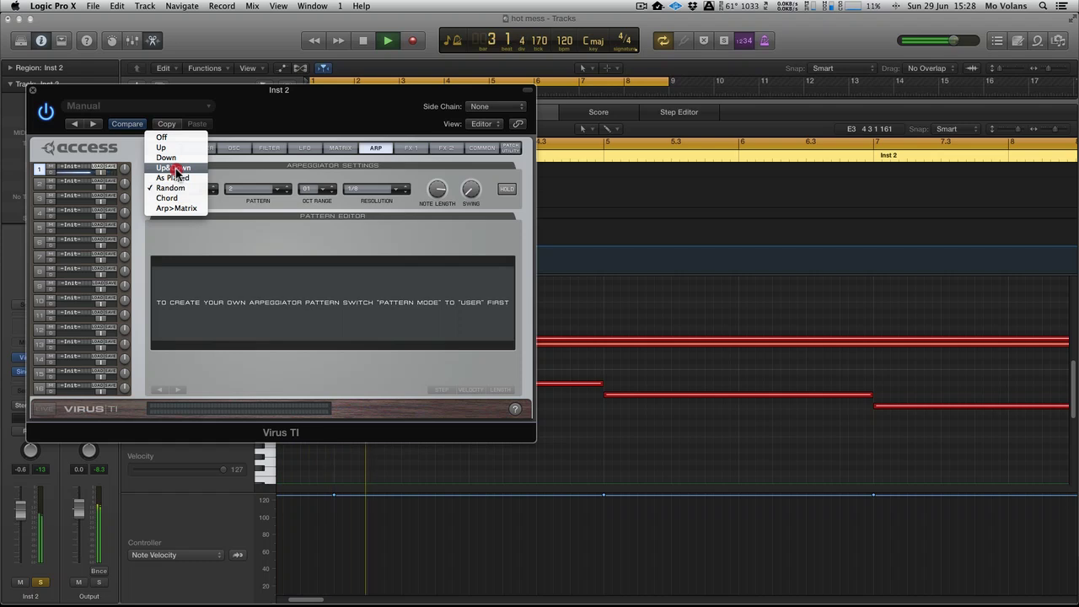
left_click(173, 168)
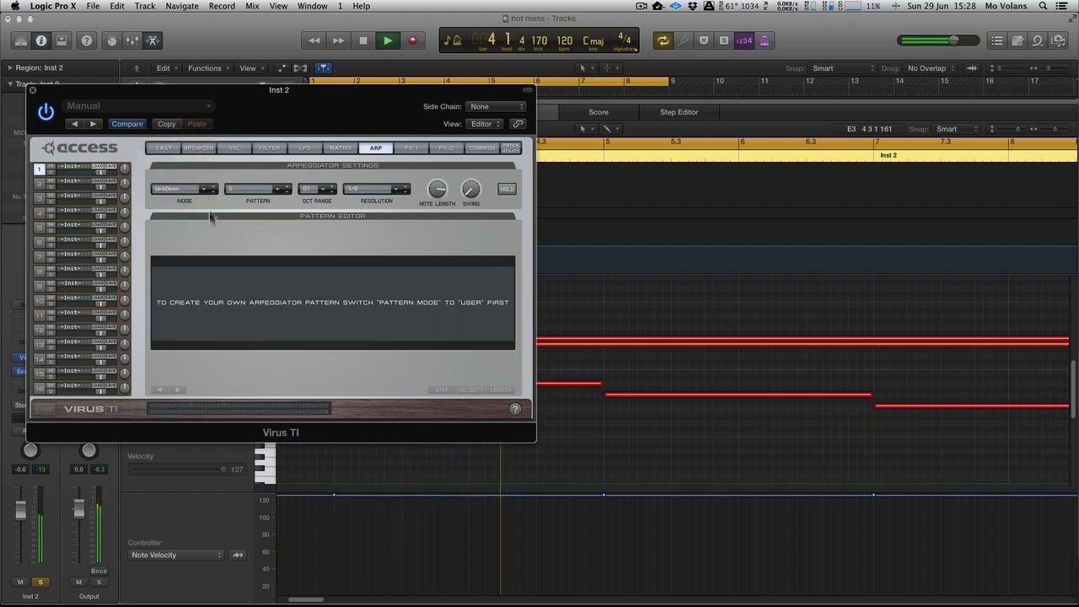
Switch the arpeggiator pattern to User to view its pattern editor, and return to pattern 2
left_click(278, 189)
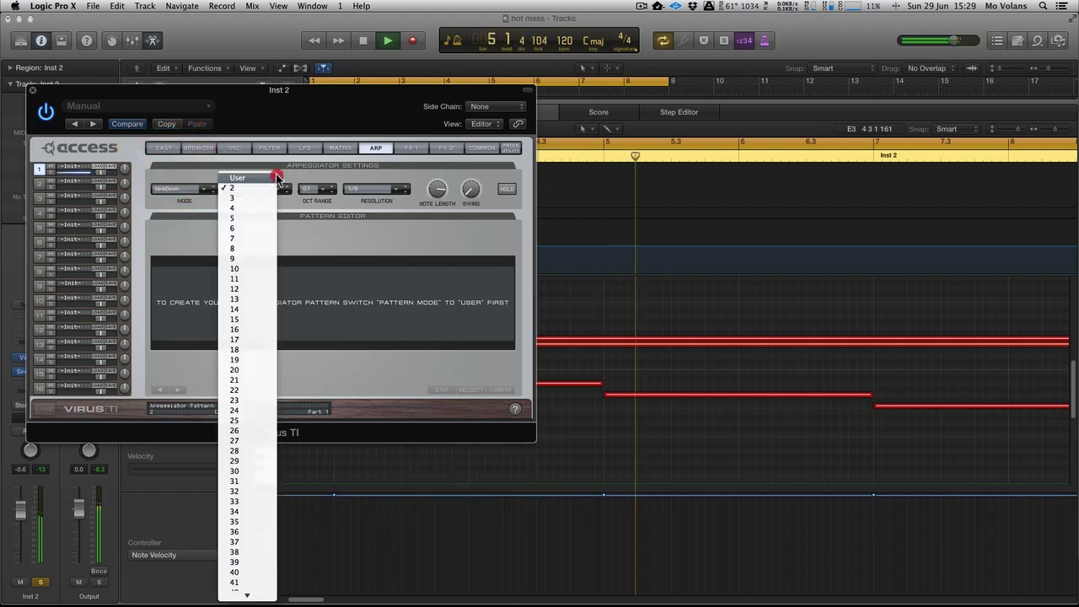
left_click(268, 179)
left_click(254, 190)
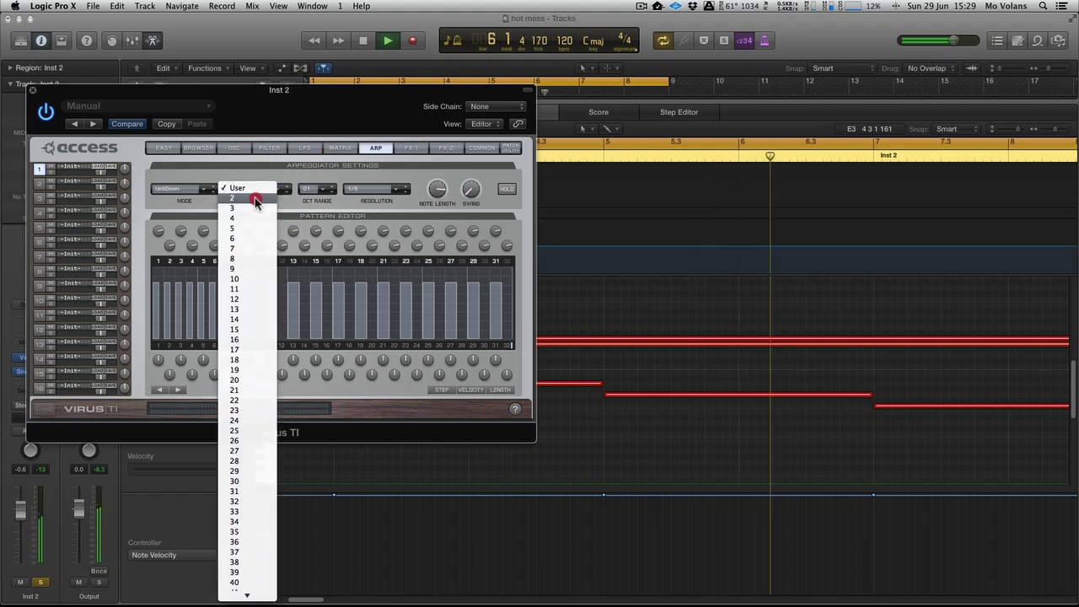
left_click(255, 199)
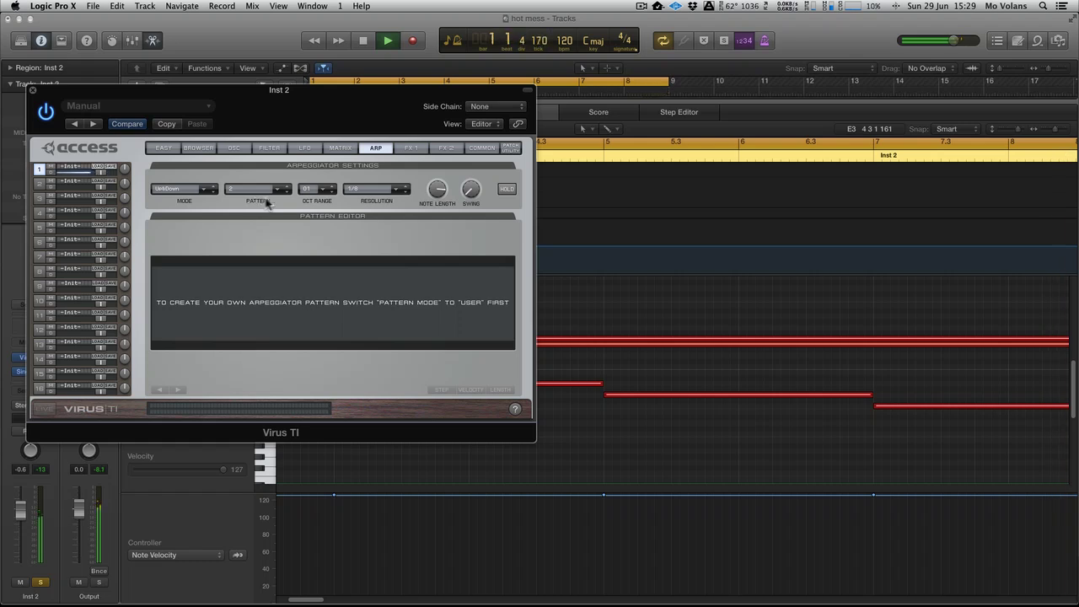
Reposition the Virus TI window over the middle of the piano roll
left_click_drag(289, 89, 584, 96)
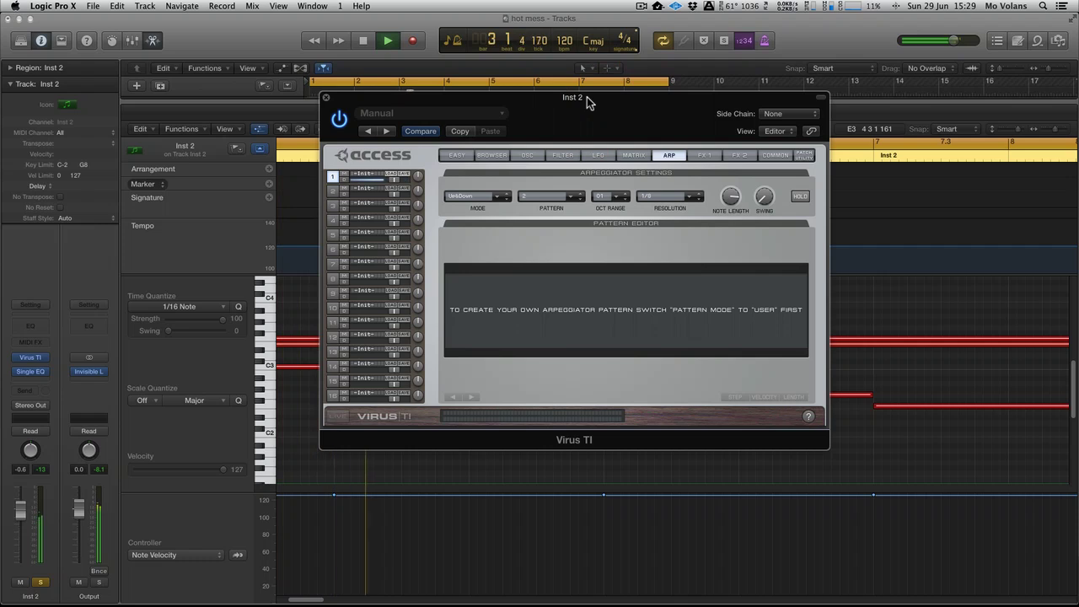
left_click_drag(586, 101, 743, 102)
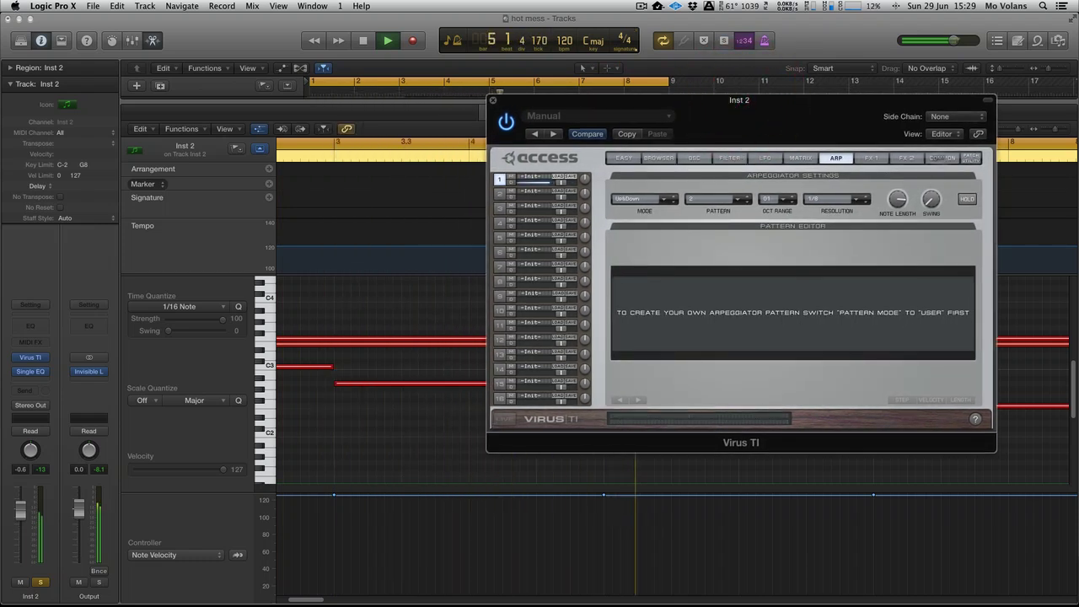
left_click_drag(796, 106, 574, 132)
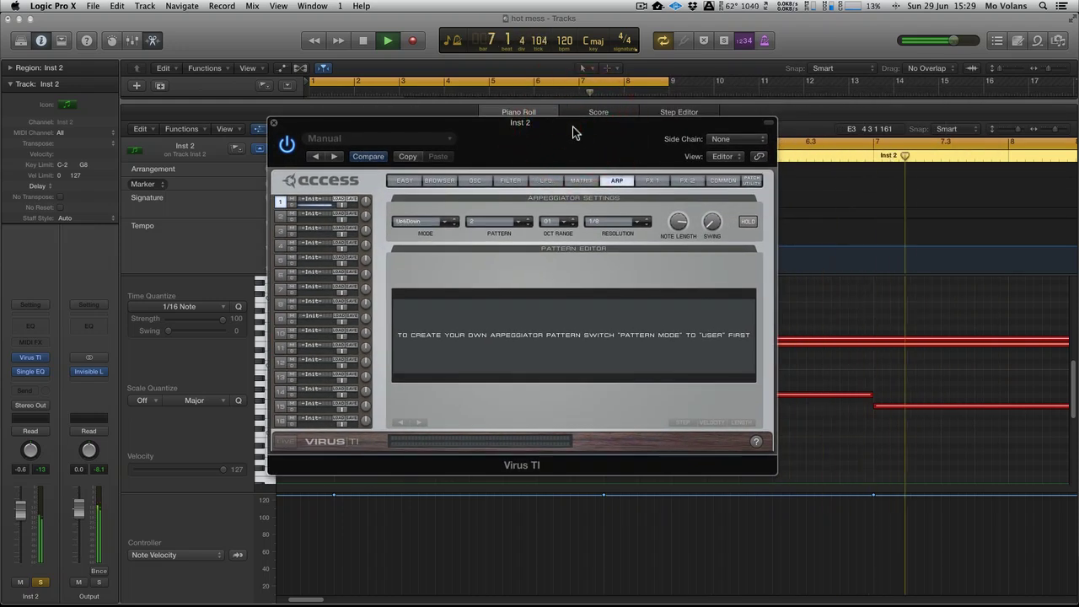
Audition the looping chords with the arpeggiator's octave range at 02, 03 and 04
left_click(558, 220)
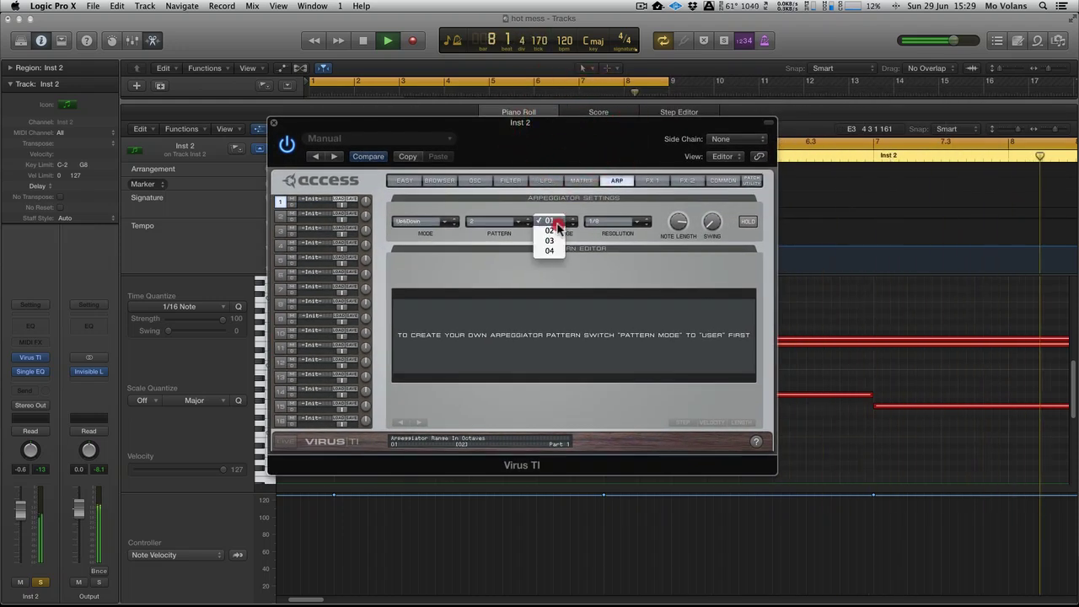
left_click(556, 235)
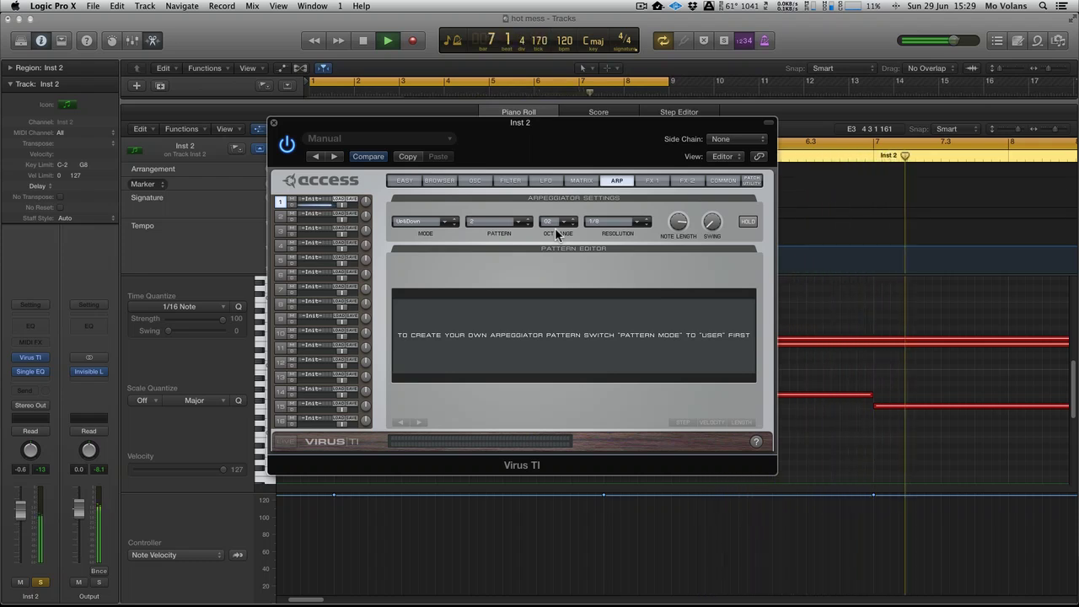
left_click(557, 234)
left_click(554, 240)
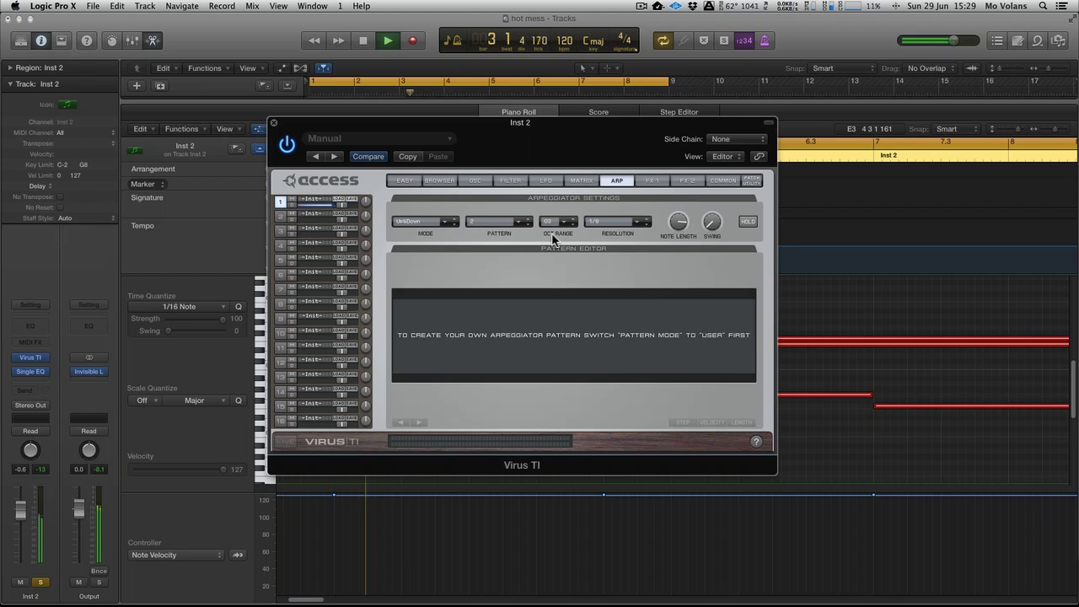
left_click(555, 221)
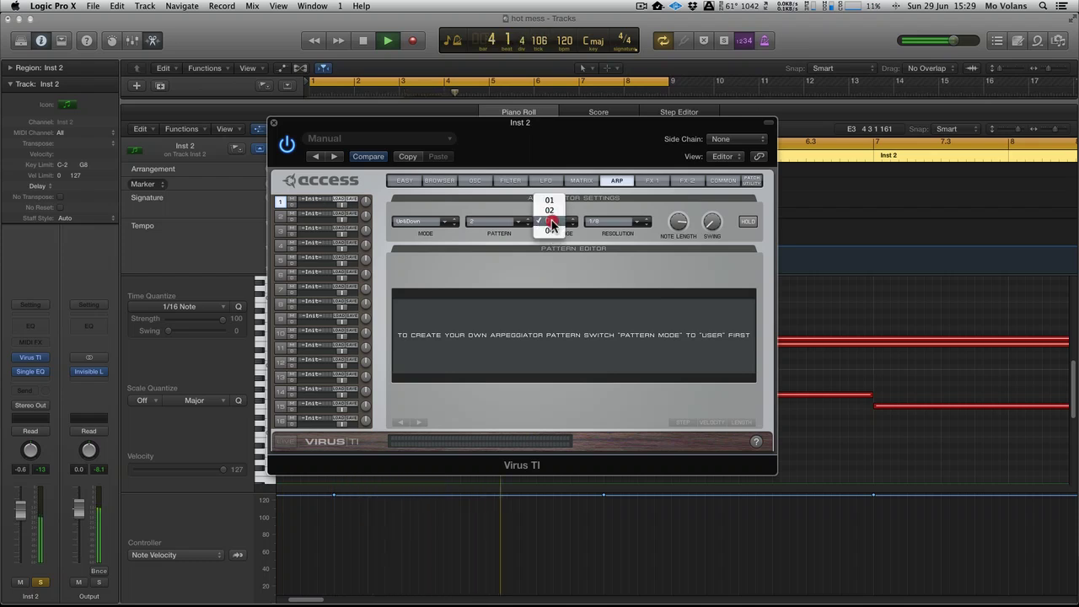
left_click(551, 233)
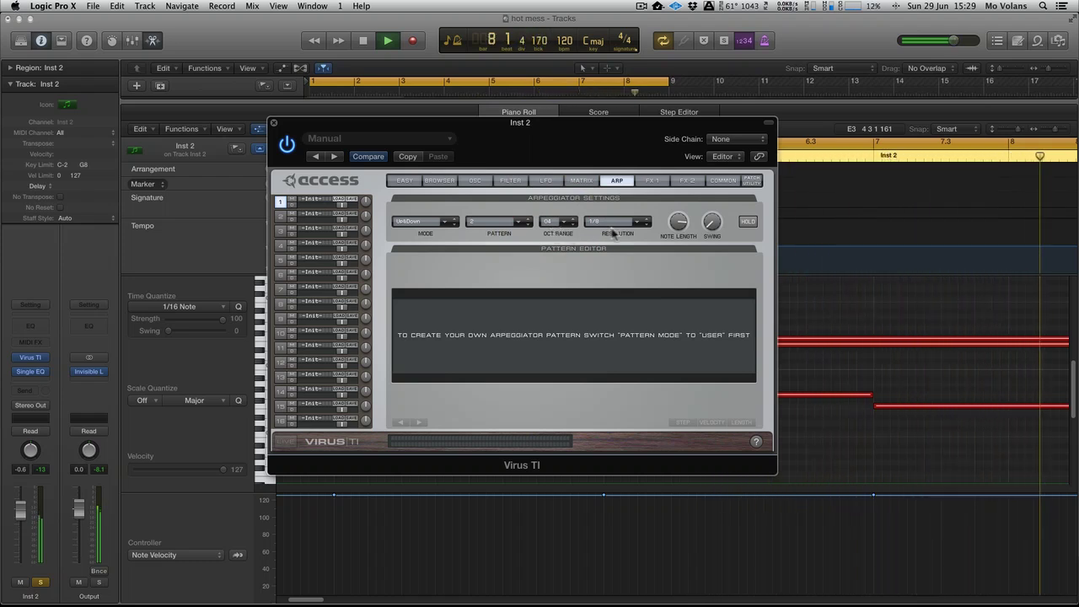
Set the arpeggiator's octave range to 02 and its resolution to 1/16
left_click(553, 223)
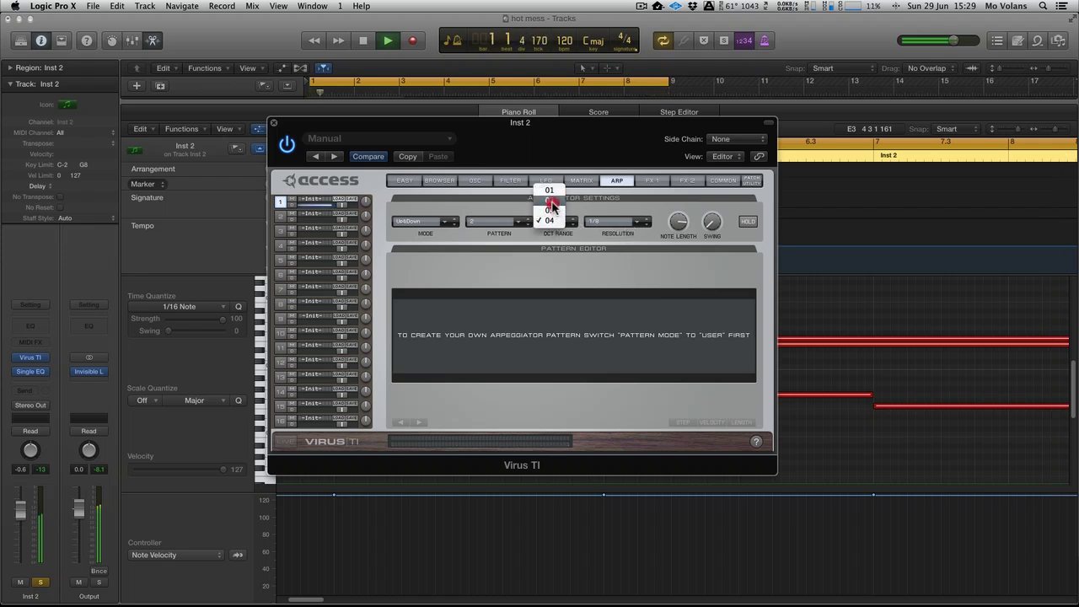
left_click(551, 200)
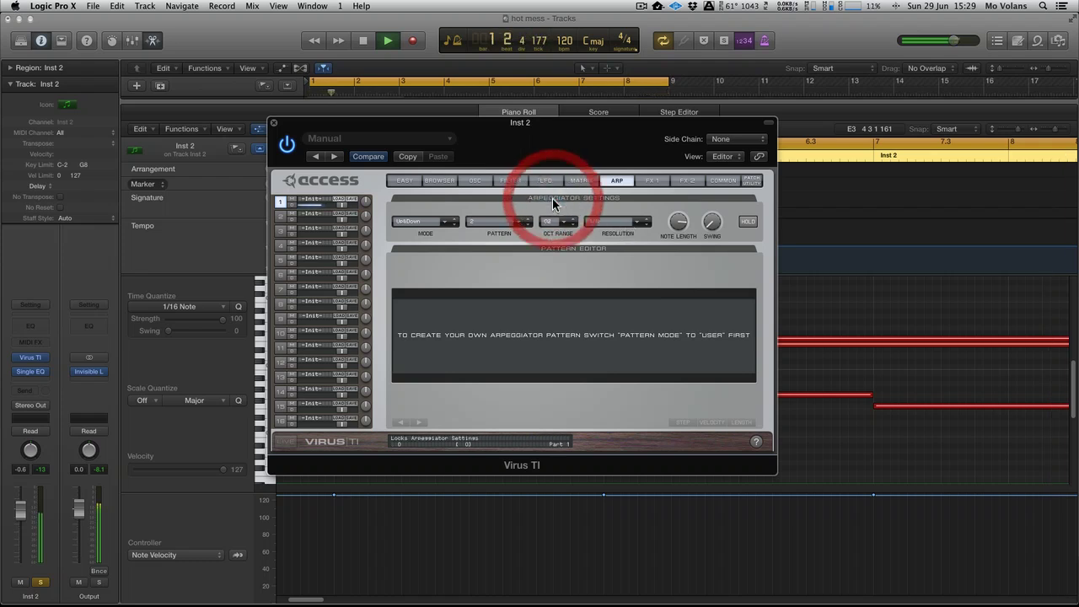
left_click(626, 225)
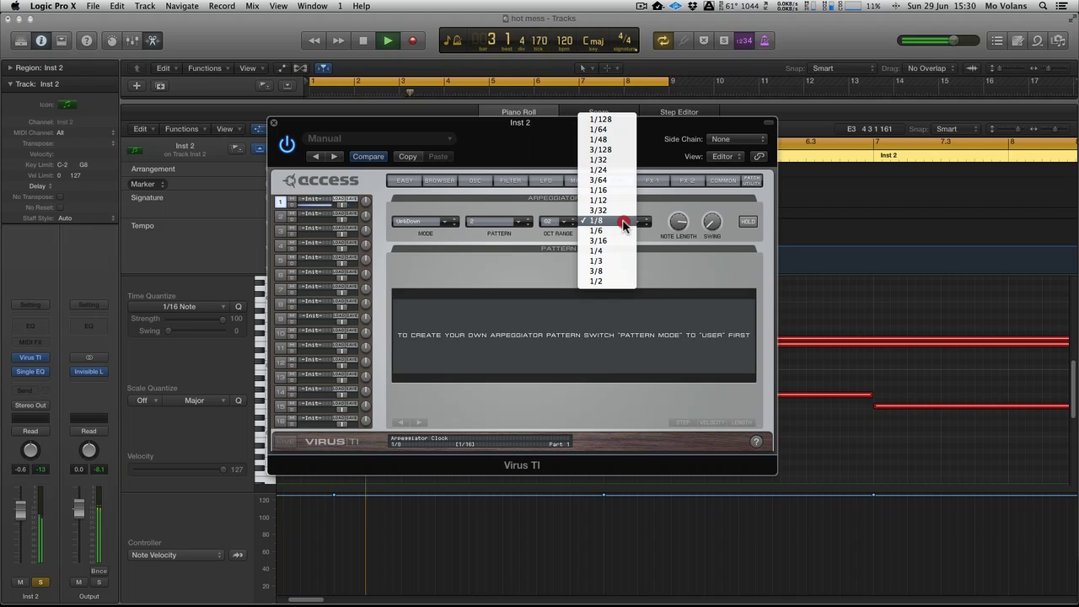
left_click(621, 193)
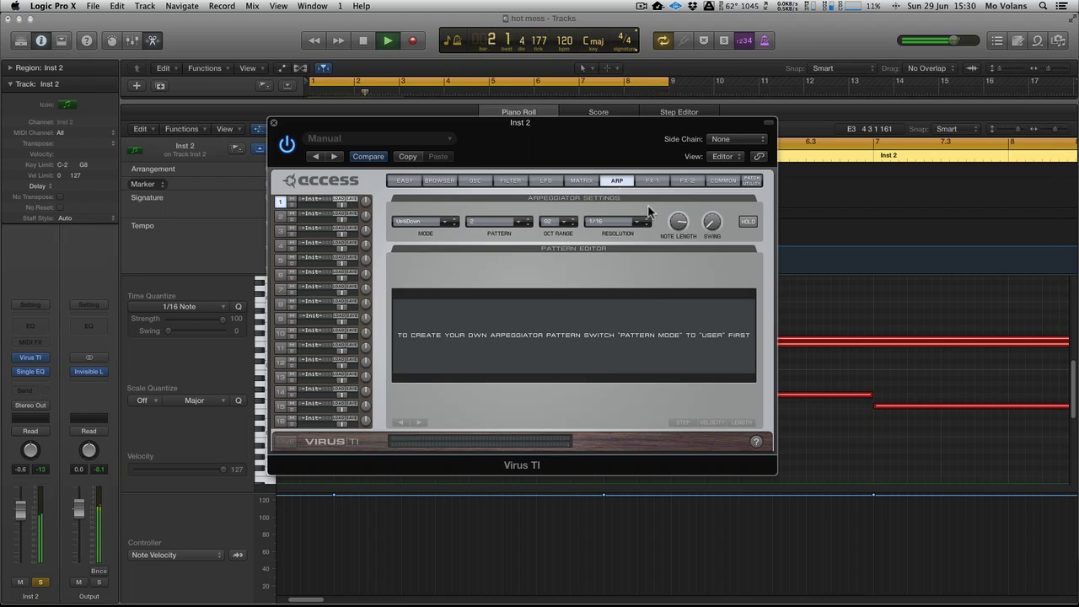
Audition different arpeggiator note lengths on the looping chords and increase the swing
left_click_drag(675, 221, 677, 199)
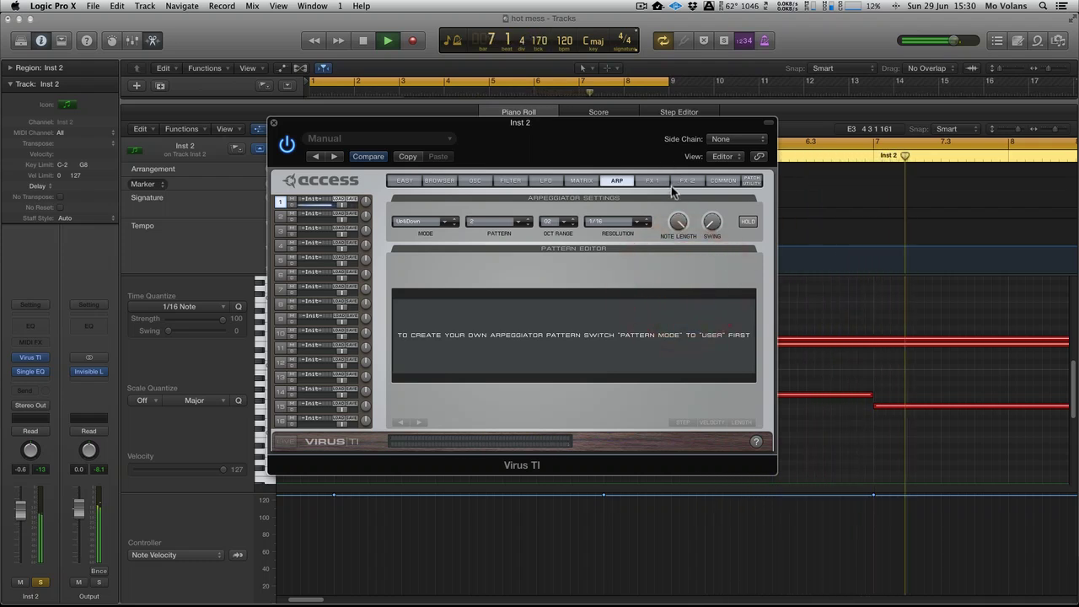
left_click(683, 229)
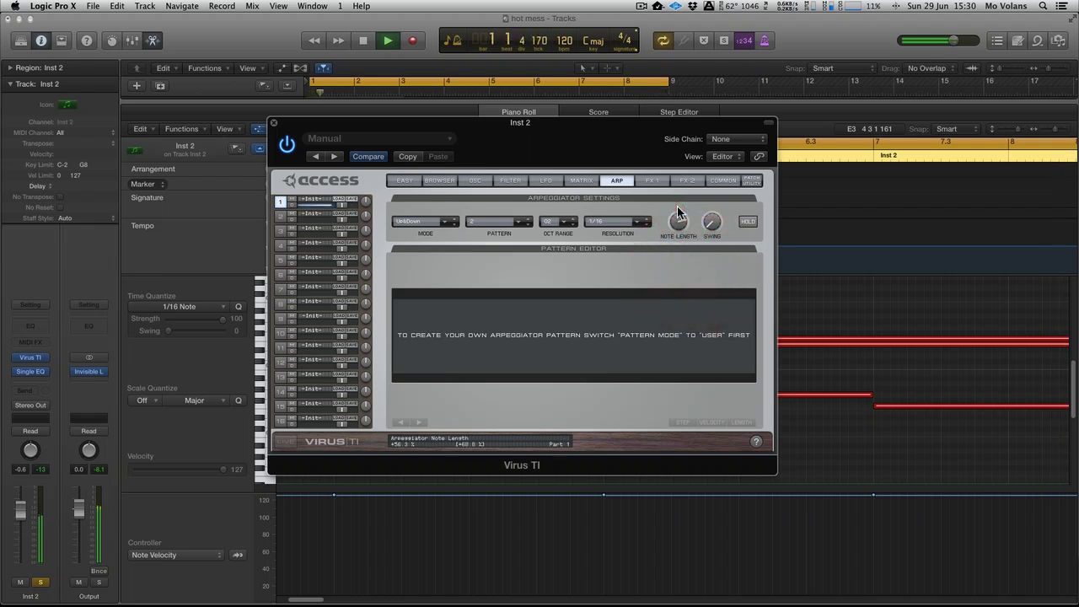
left_click_drag(712, 224, 751, 312)
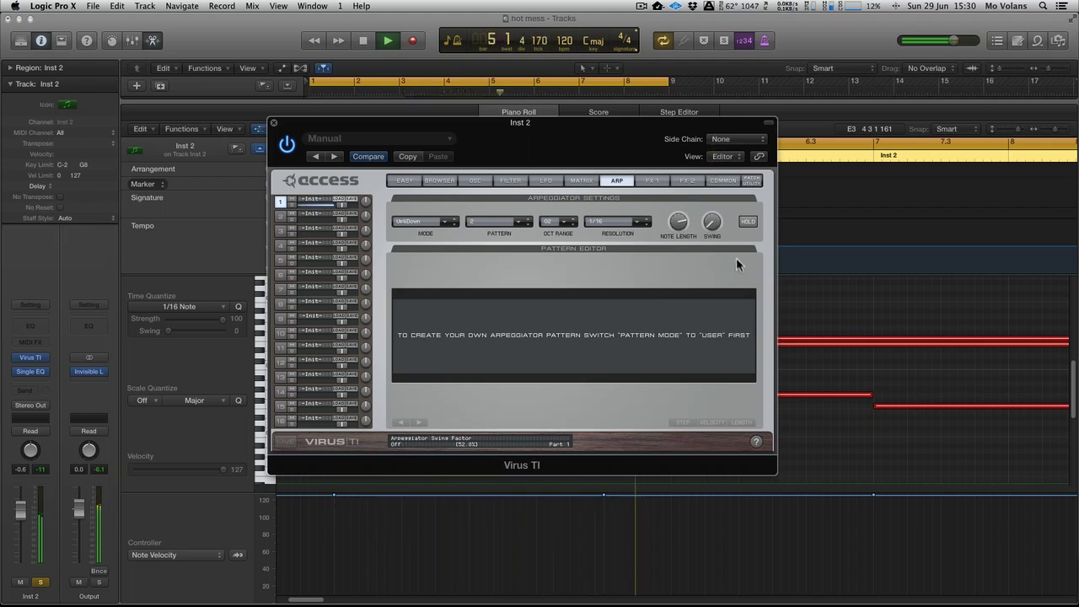
left_click(680, 223)
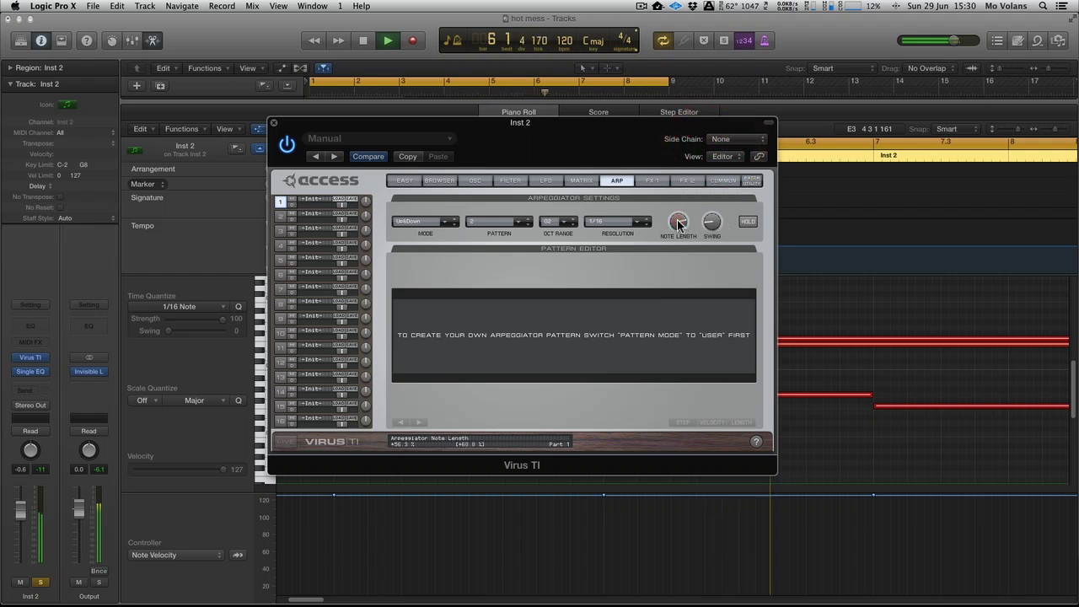
Audition the arpeggiator's octave range at 01 and return it to 02
left_click(550, 221)
left_click(549, 212)
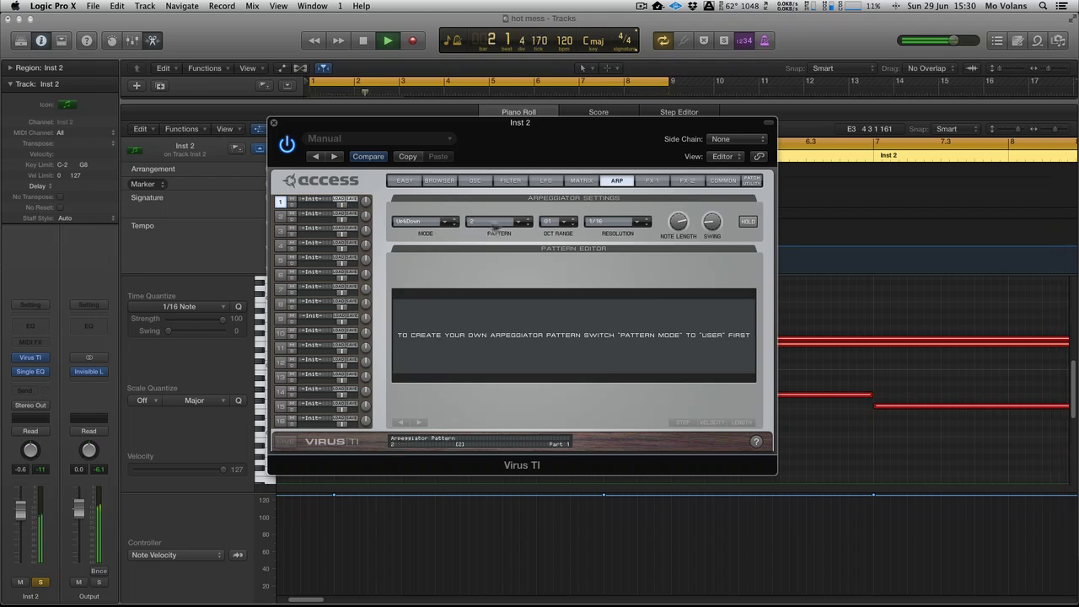
left_click(547, 221)
left_click(548, 234)
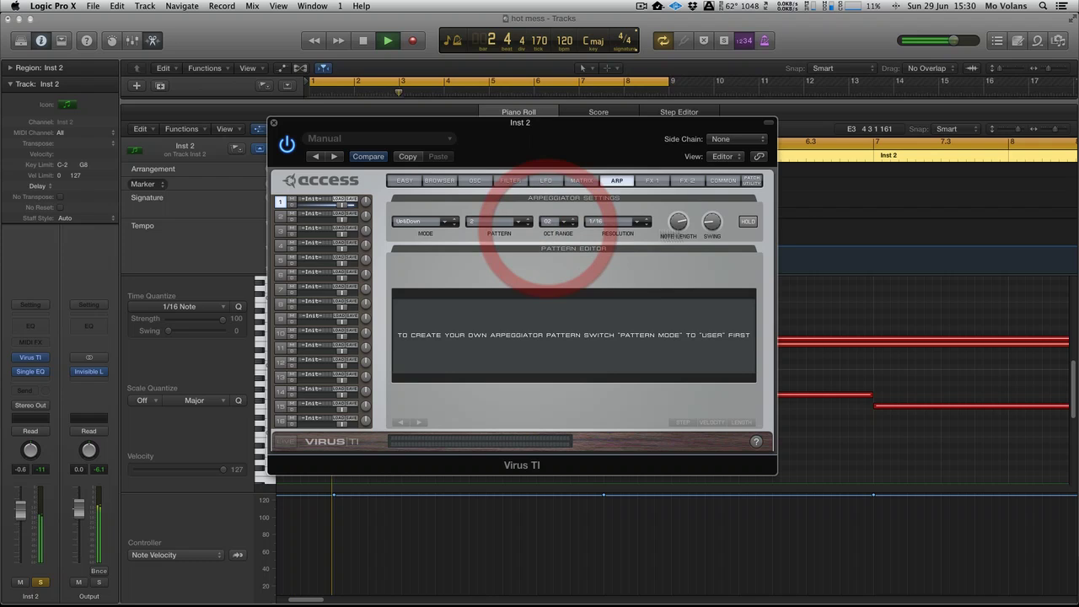
Stop playback and toggle the arpeggiator's Hold mode on and back off
key("space")
left_click(747, 224)
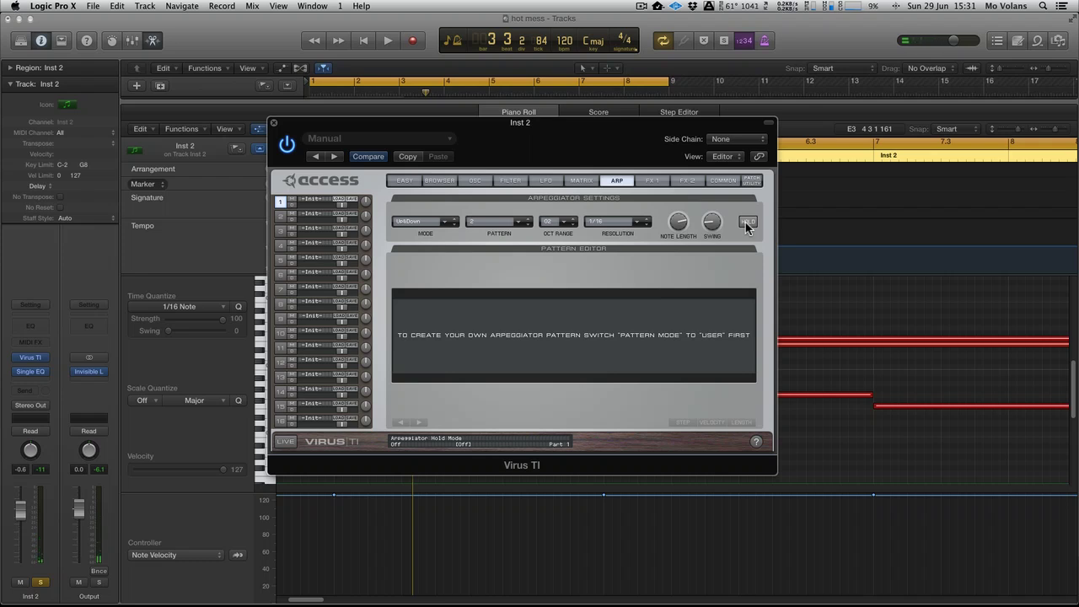
left_click(747, 224)
left_click(746, 225)
Close the Virus TI window and collapse the piano roll to reveal all tracks
left_click(276, 125)
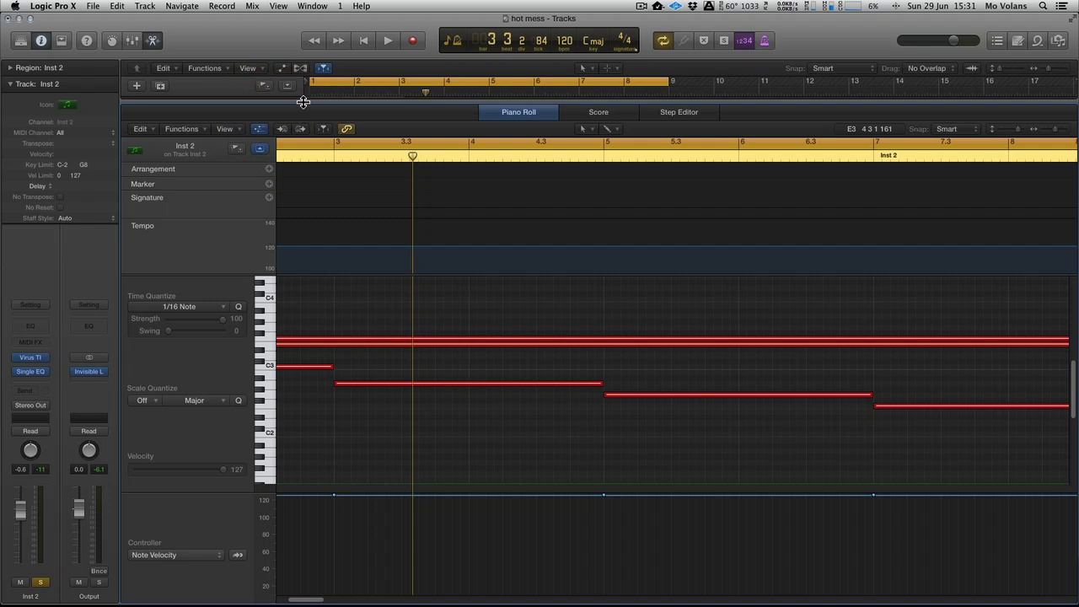
left_click_drag(303, 102, 345, 585)
Unsolo the Inst 2 track and play the full arrangement from the beginning
left_click(202, 282)
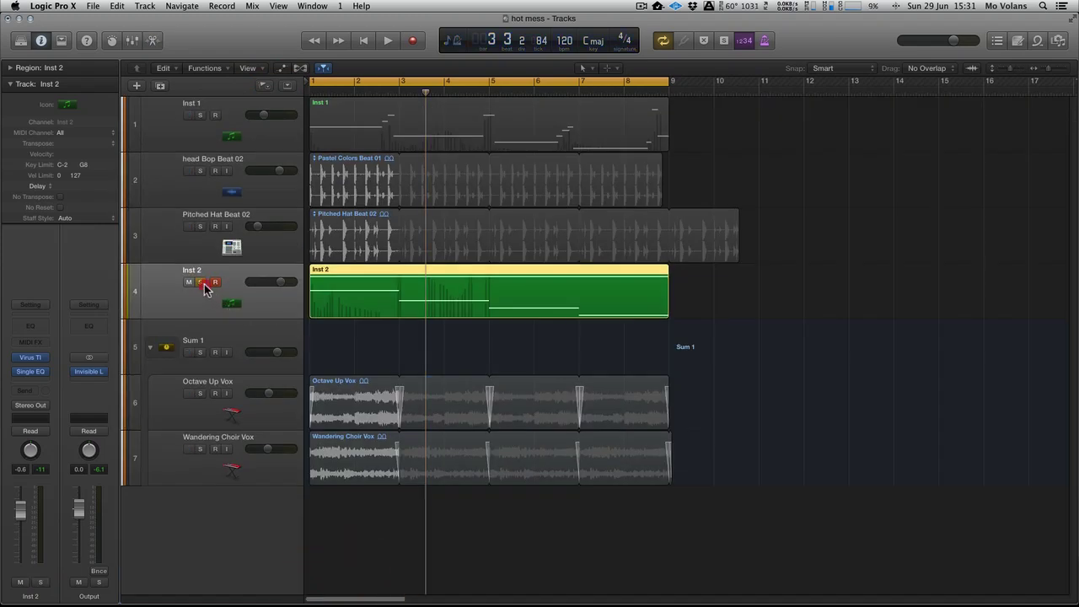
key("Return")
key("space")
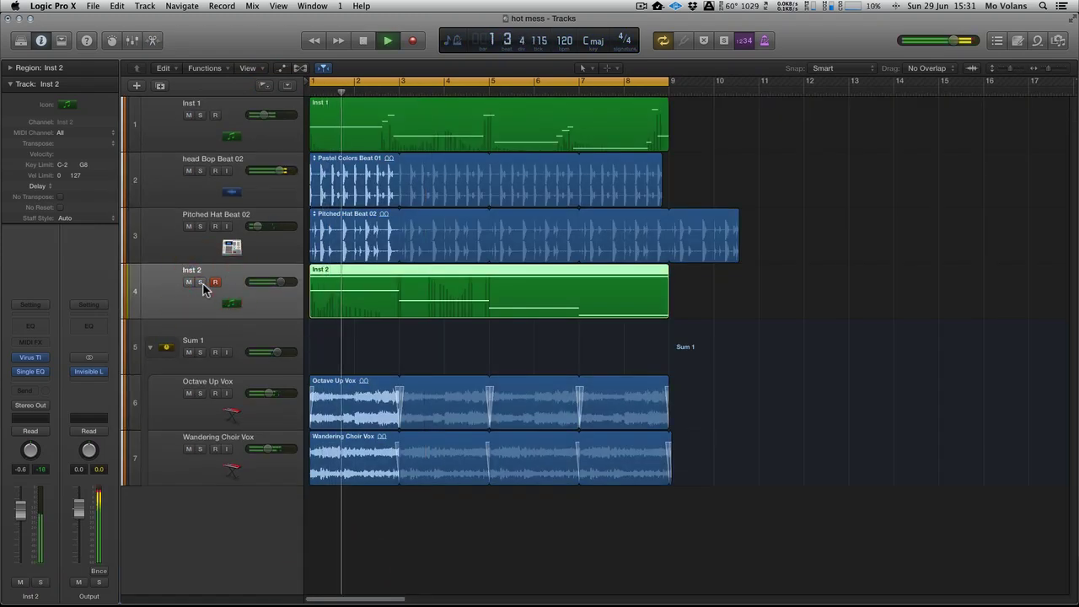
Raise the Inst 2 track volume to +1.0 dB and slightly raise the Pitched Hat Beat 02 volume during playback
left_click(287, 282)
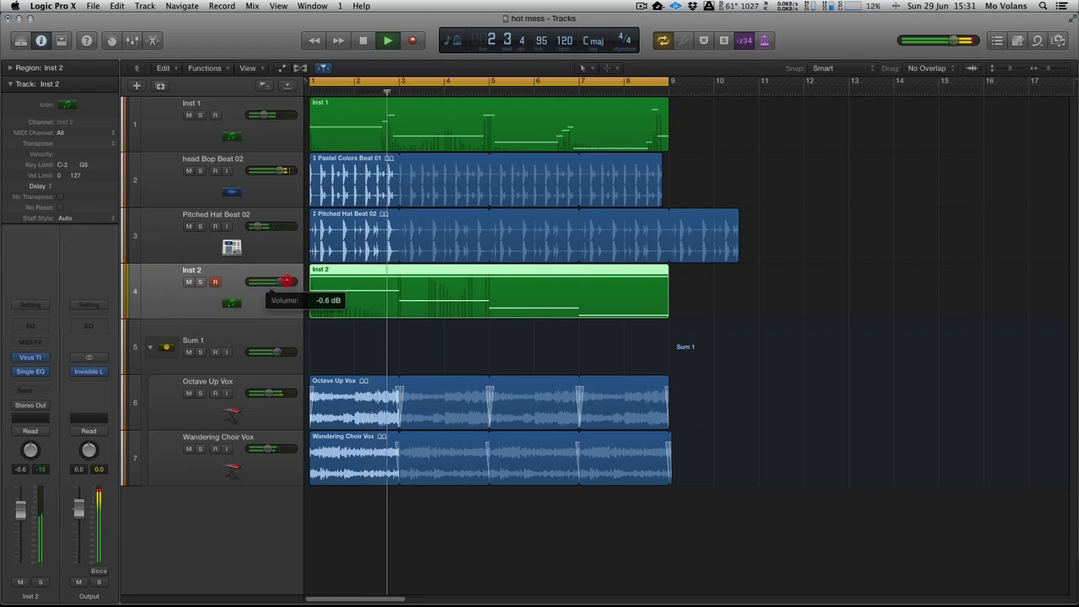
left_click_drag(286, 281, 284, 282)
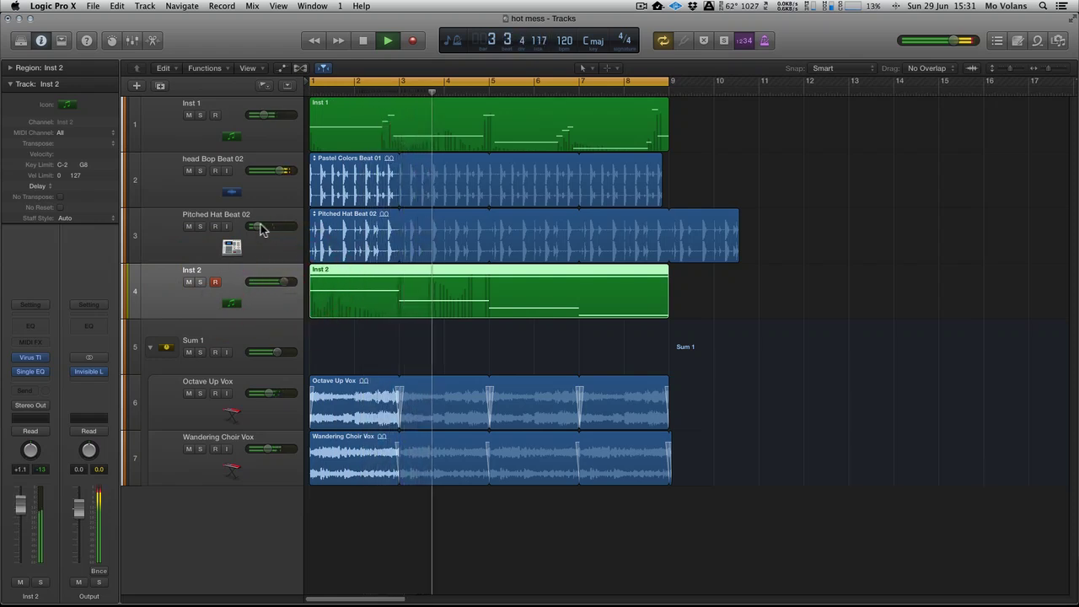
left_click(261, 229)
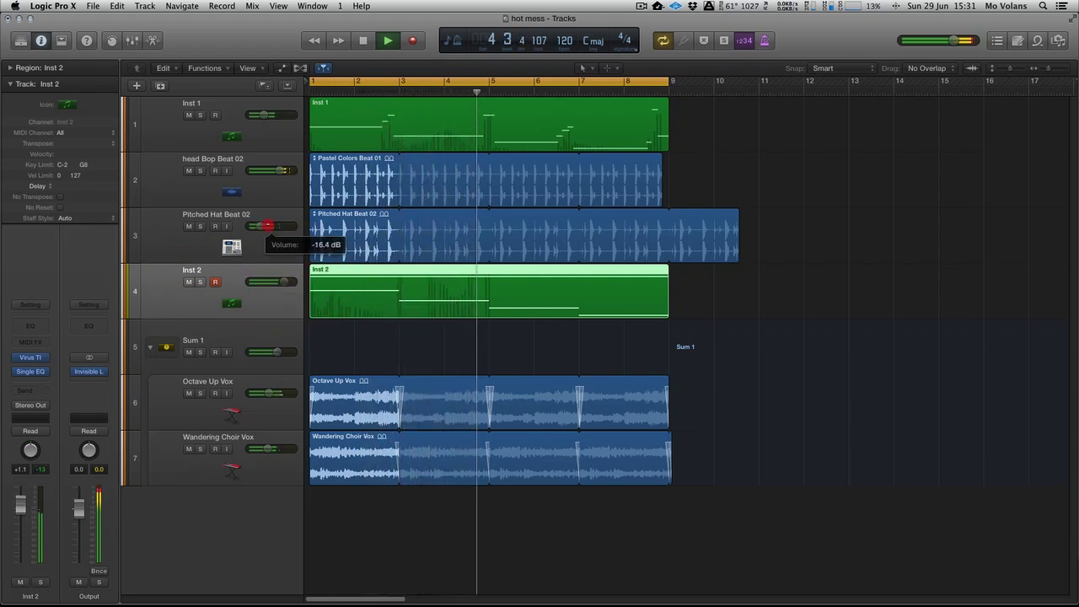
left_click_drag(266, 226, 269, 228)
left_click_drag(285, 282, 284, 287)
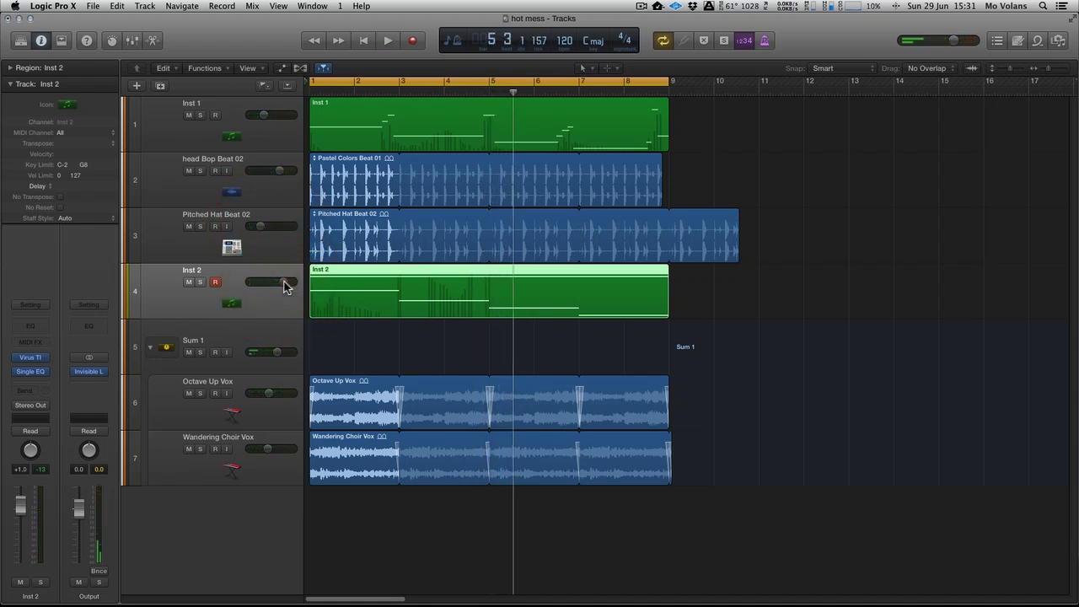
Reopen the Virus TI on Inst 2, set its arpeggiator mode to Off and close the plug-in
left_click(31, 356)
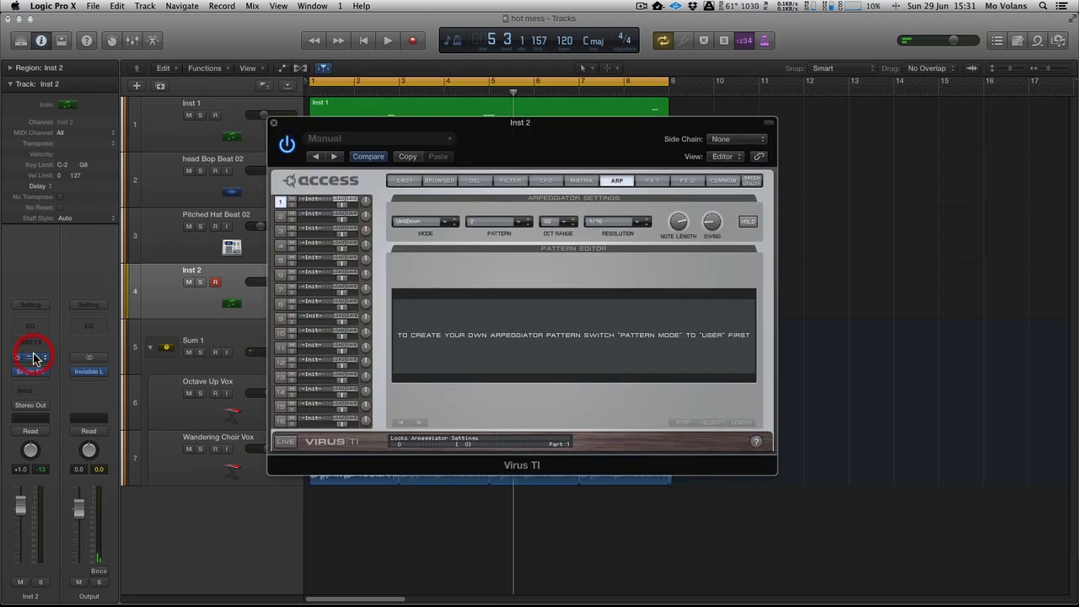
left_click(427, 223)
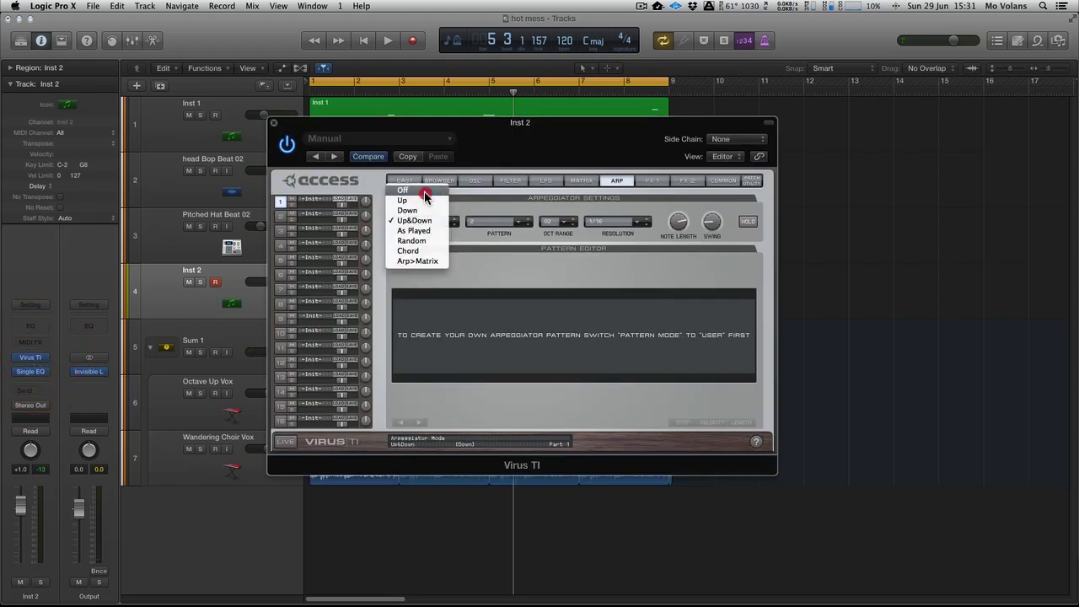
left_click(425, 194)
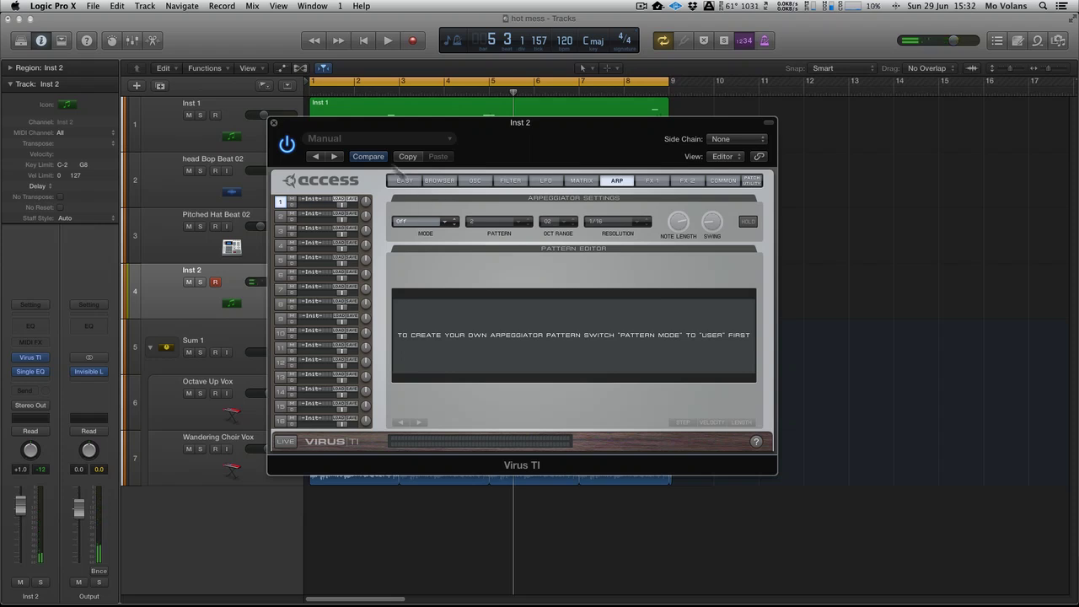
left_click(274, 125)
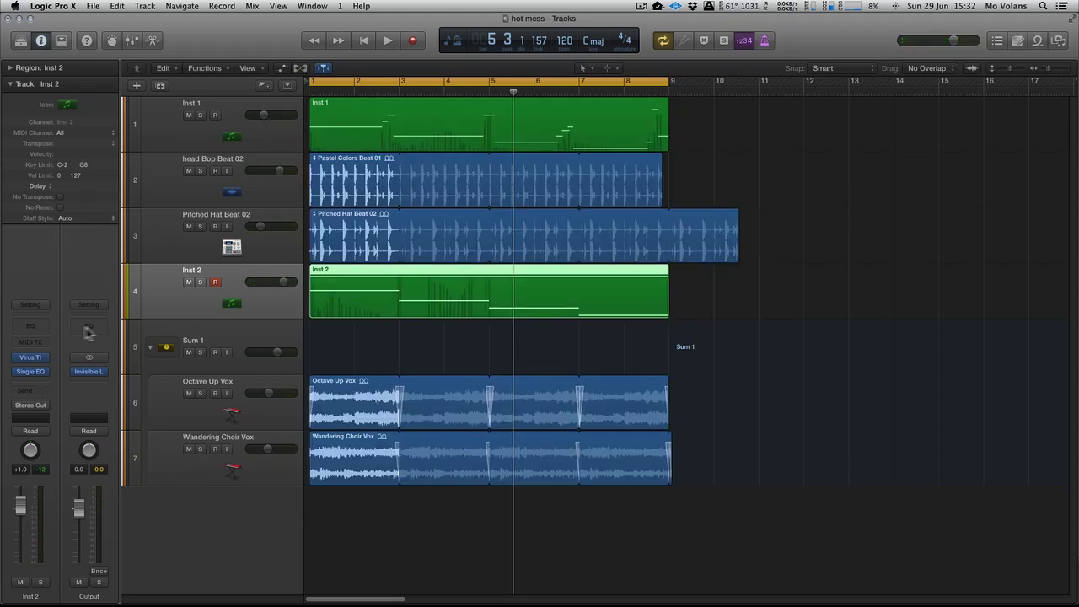
Insert the Arpeggiator MIDI effect on Inst 2 and move its window clear of the track headers
left_click(40, 344)
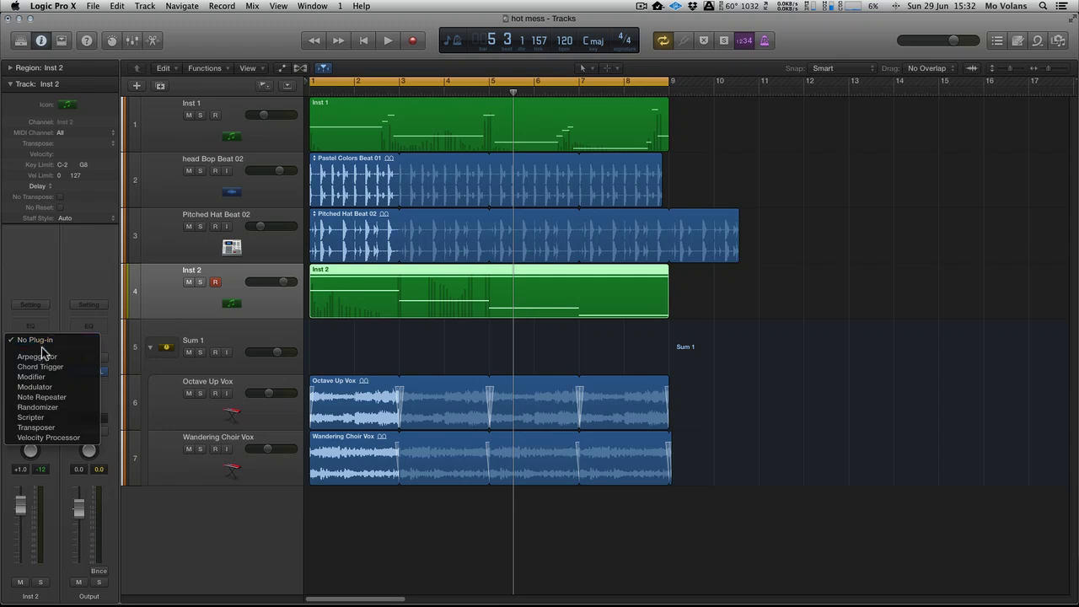
left_click(39, 356)
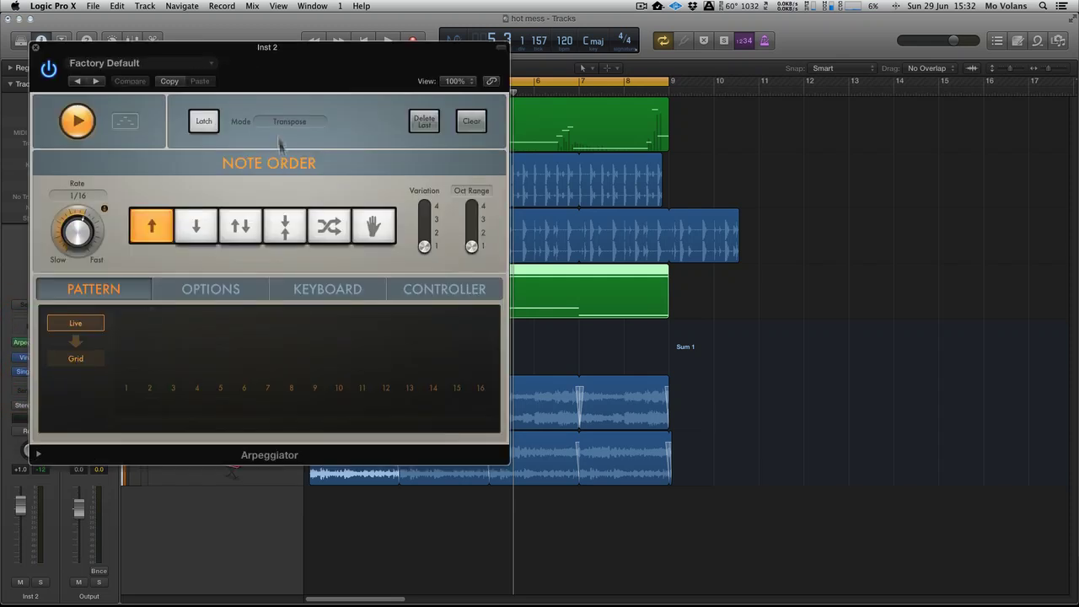
left_click_drag(241, 56, 633, 95)
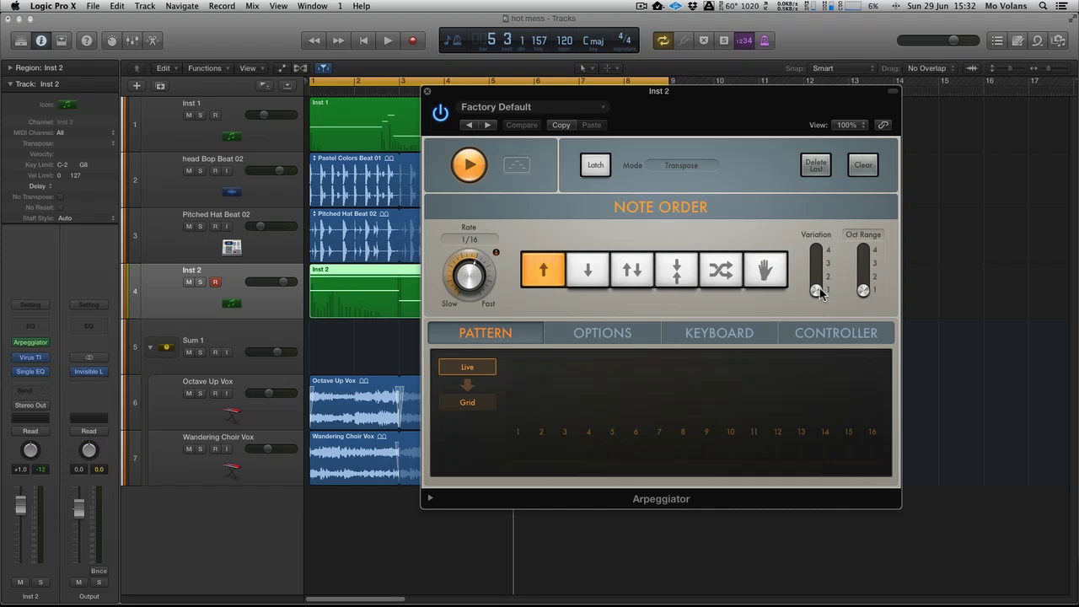
Set the Arpeggiator to octave range 2 with up/down note order, and play the chords with Inst 2 soloed
left_click_drag(864, 291, 865, 277)
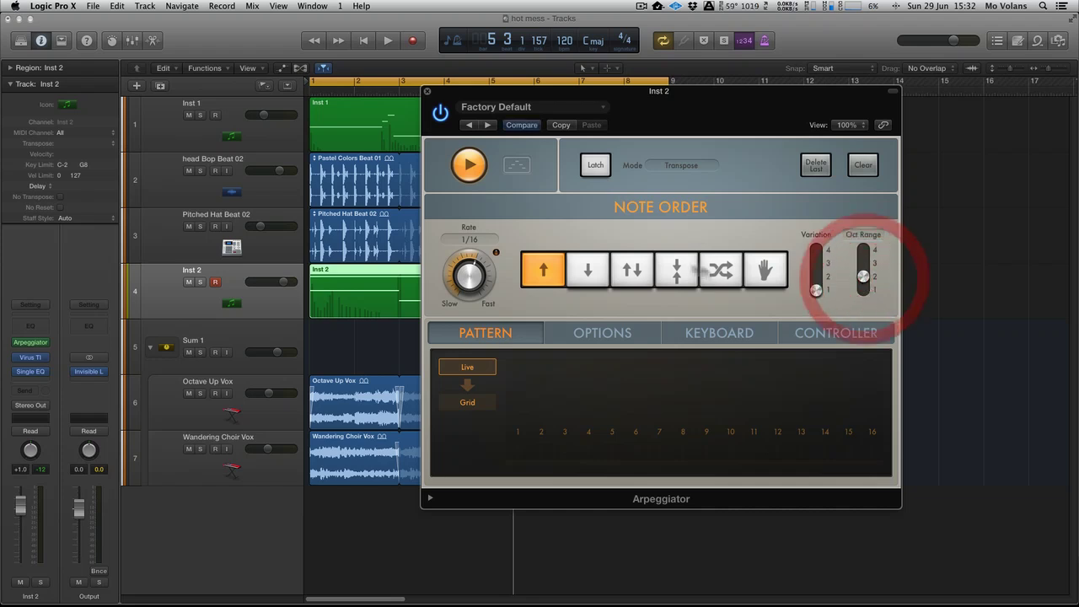
left_click(634, 268)
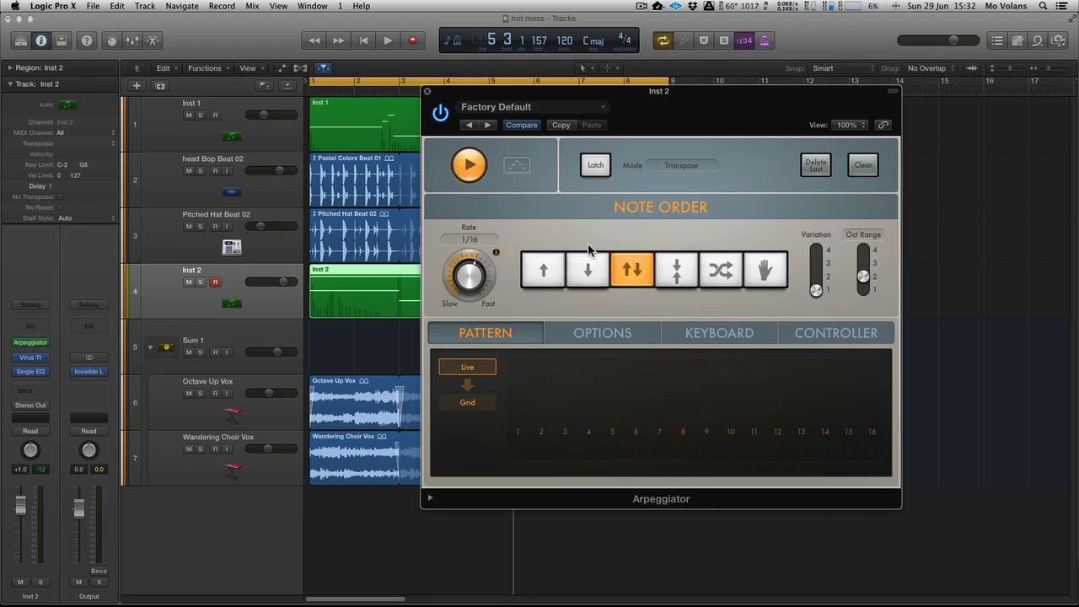
key("space")
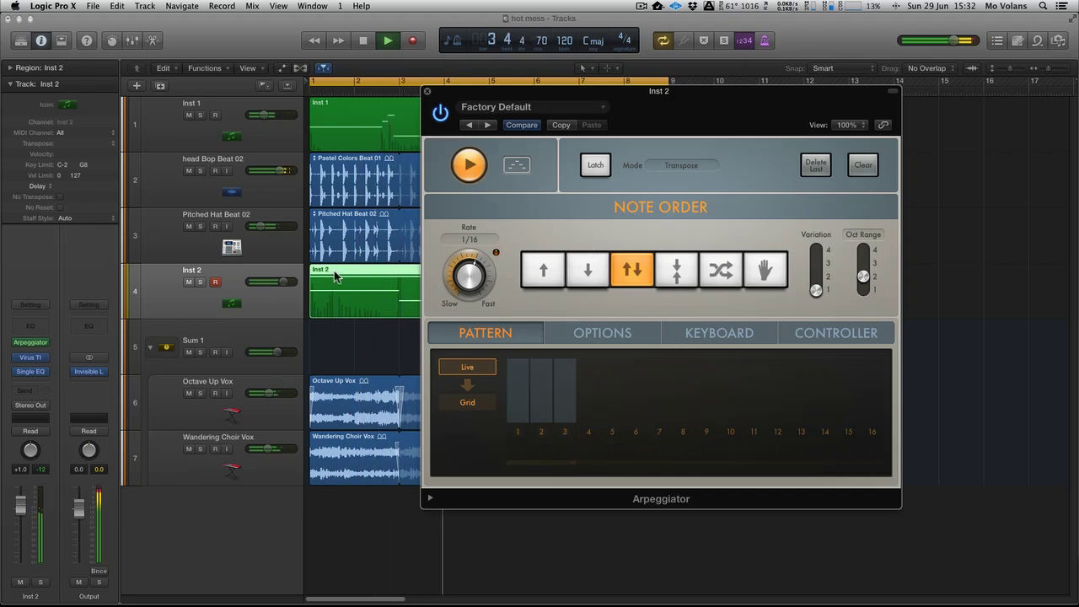
left_click(200, 282)
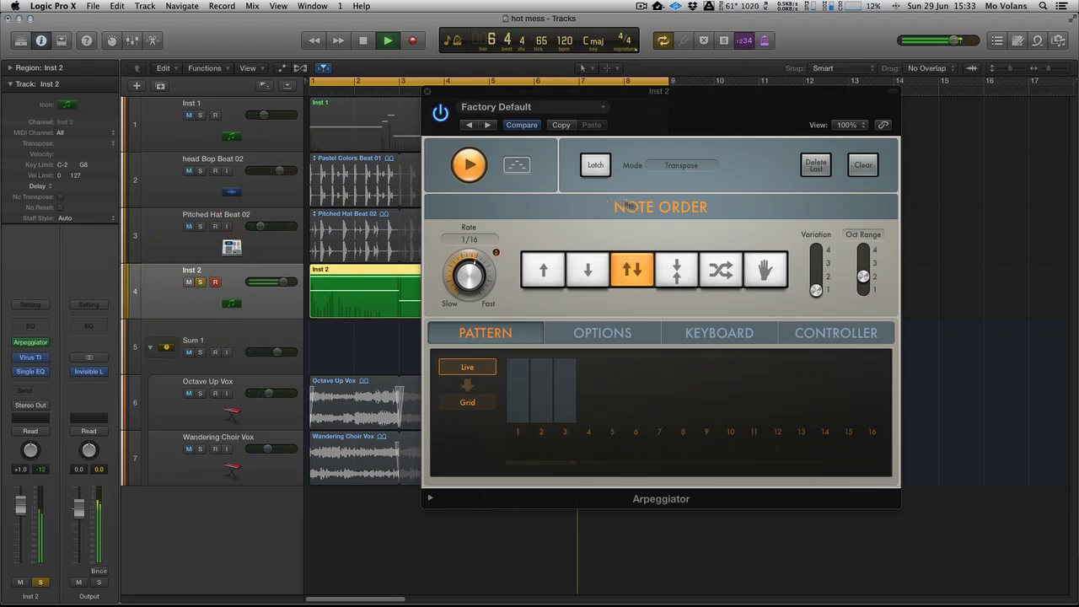
Audition the Arpeggiator's octave range at 3 and return it to 2
left_click_drag(863, 277, 864, 266)
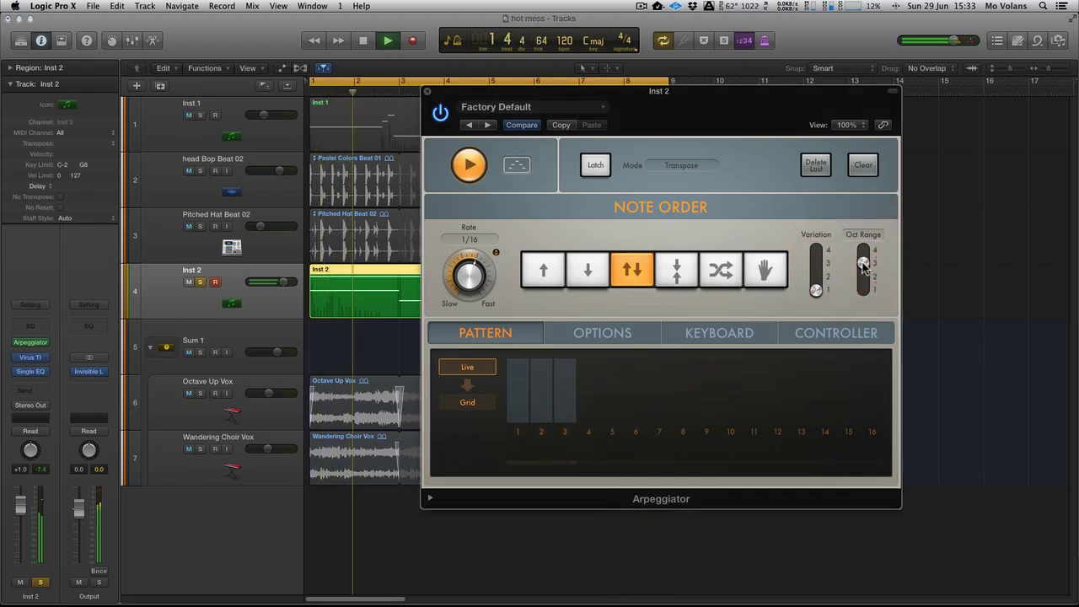
mouse_move(864, 267)
left_mouse_down()
mouse_move(865, 253)
mouse_move(865, 279)
left_mouse_up()
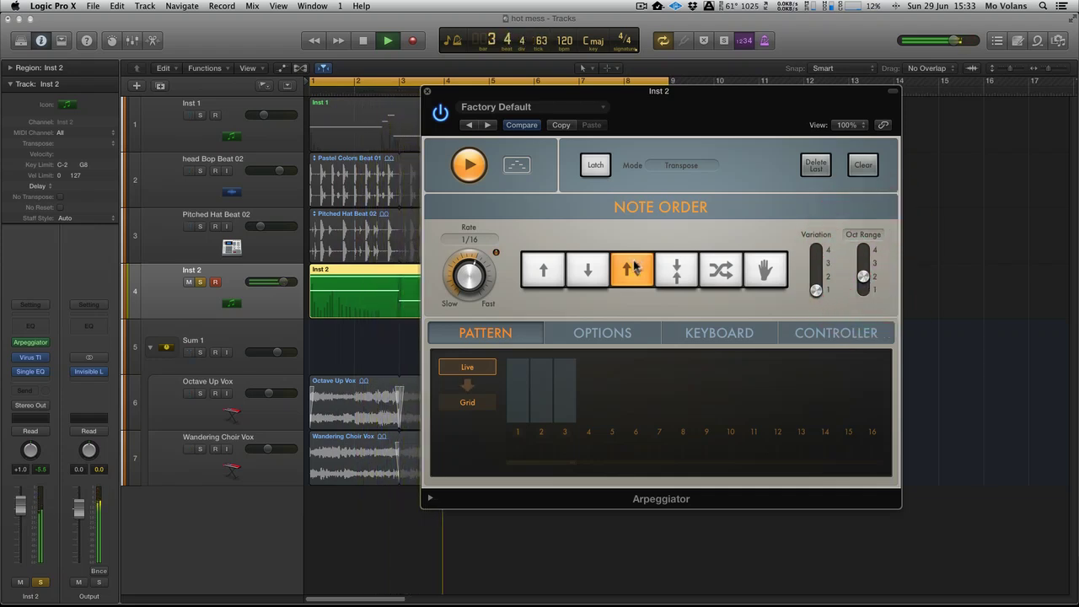
Audition the up, down and outside-in note orders, slowing the rate to 1/8, and stop playback on outside-in
left_click(542, 272)
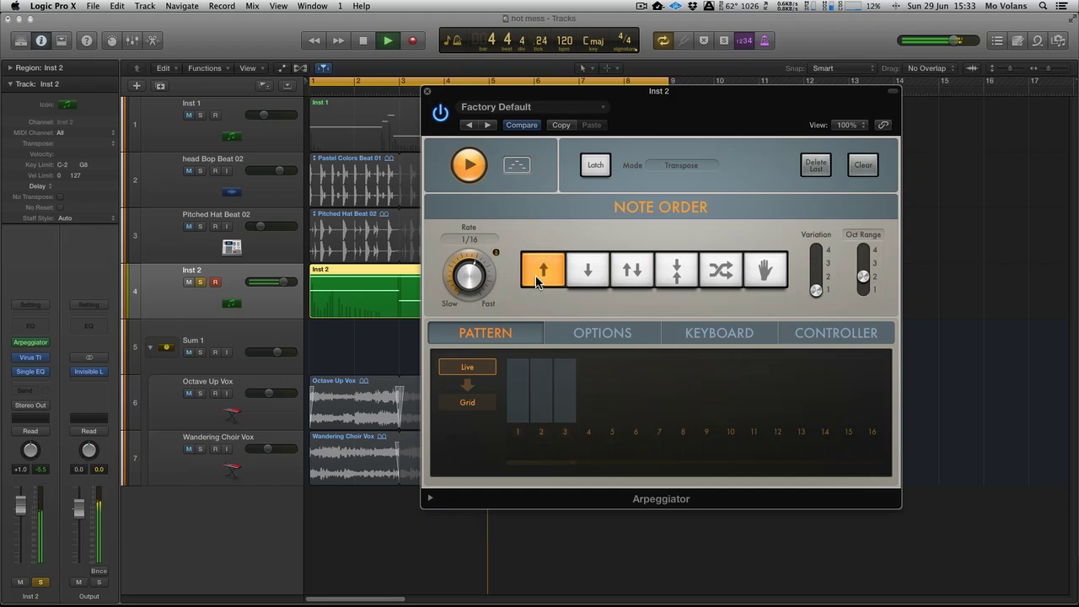
left_click_drag(460, 280, 461, 304)
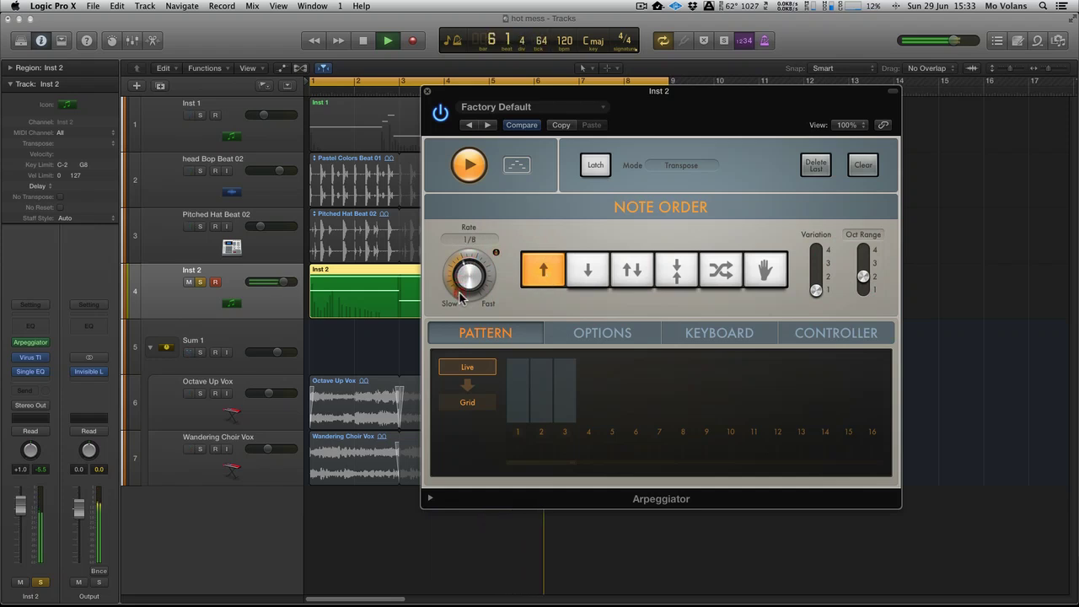
left_click(588, 274)
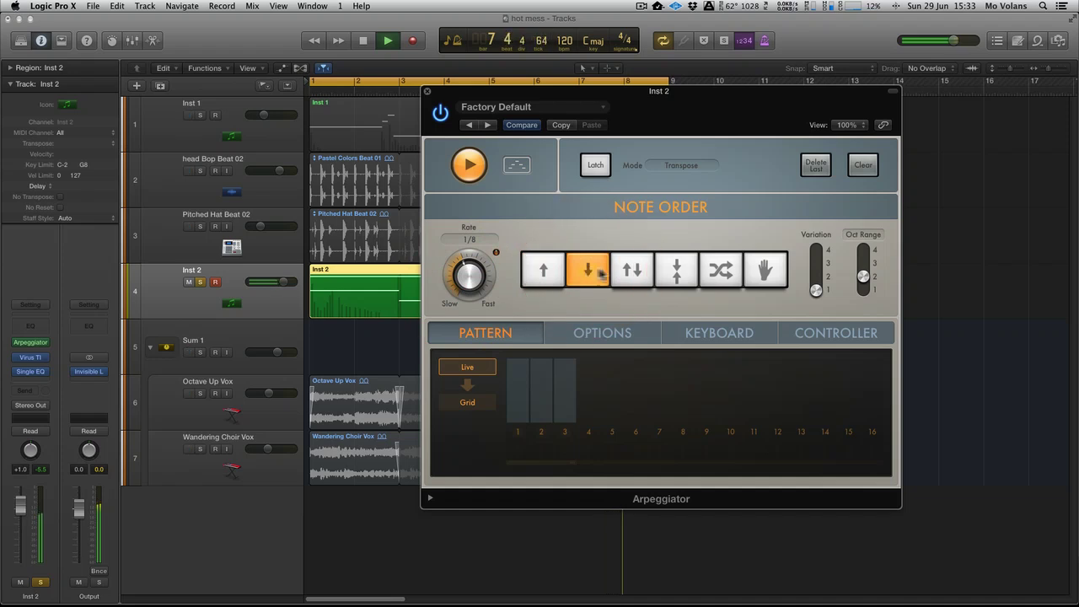
left_click(674, 272)
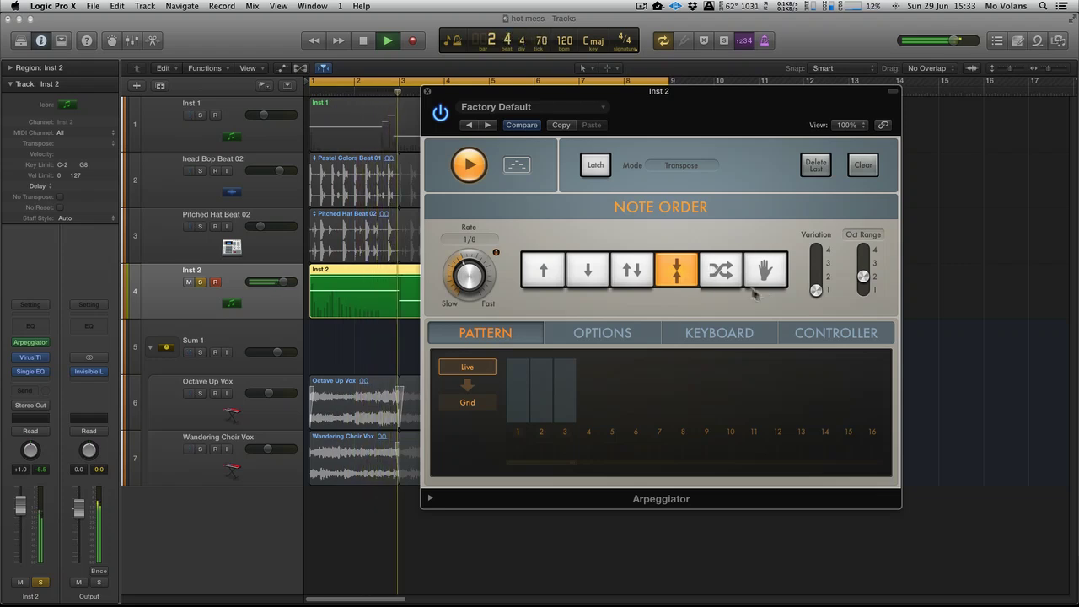
key("space")
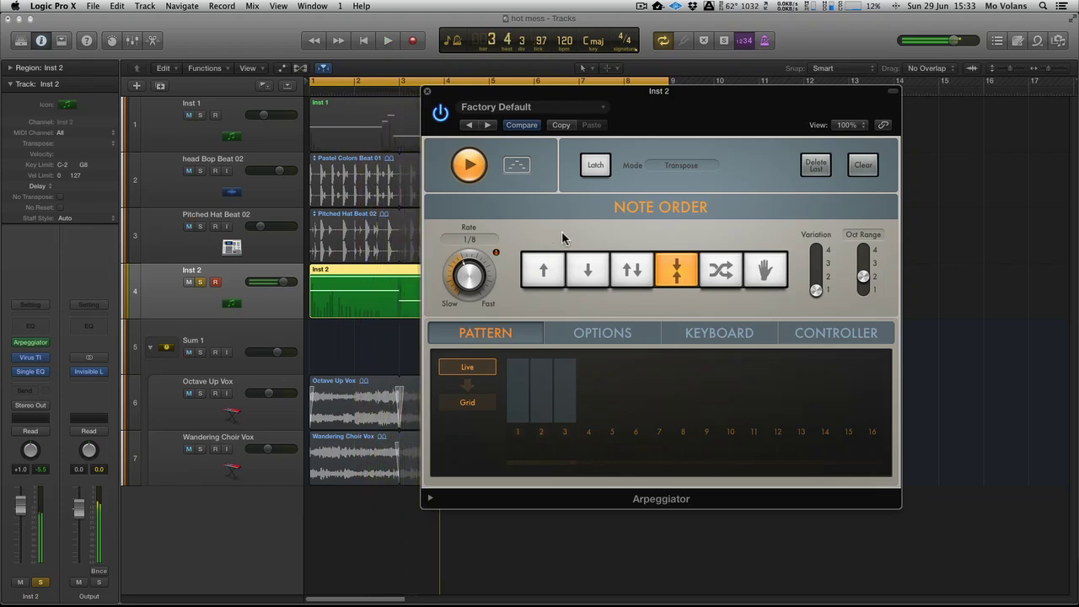
Set the Arpeggiator's rate to 1/16 and move its window aside to uncover more of the Inst 2 region
left_click_drag(477, 275, 478, 259)
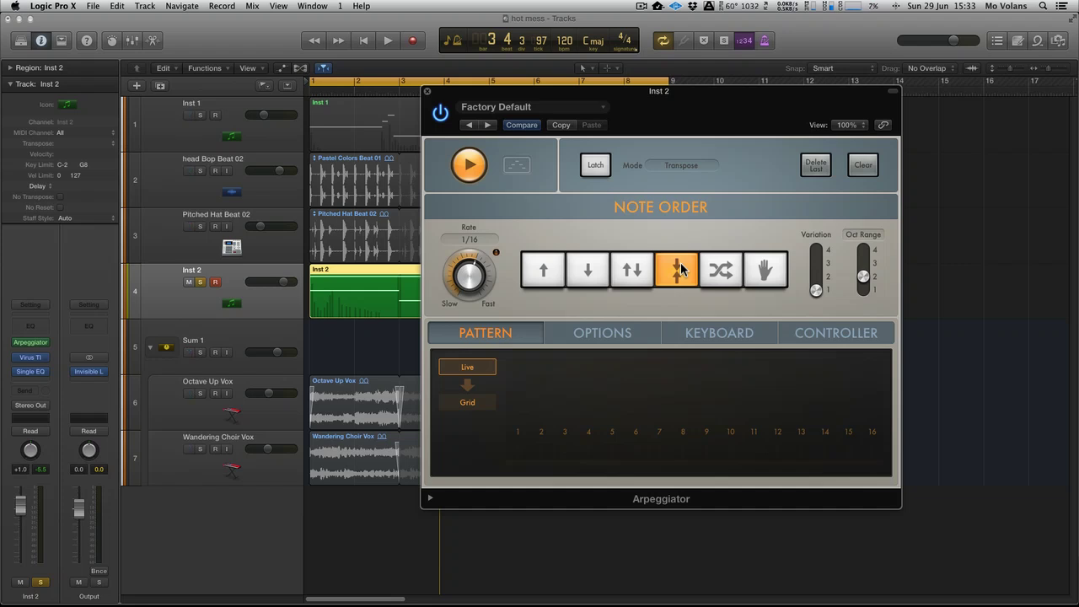
left_click_drag(609, 92, 731, 92)
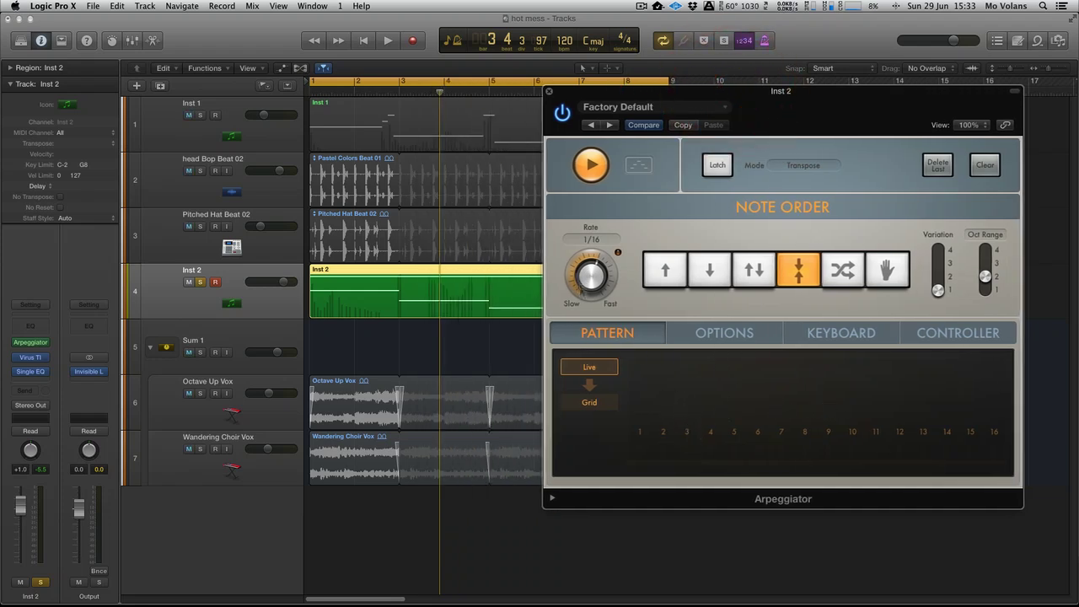
left_click_drag(602, 97, 642, 86)
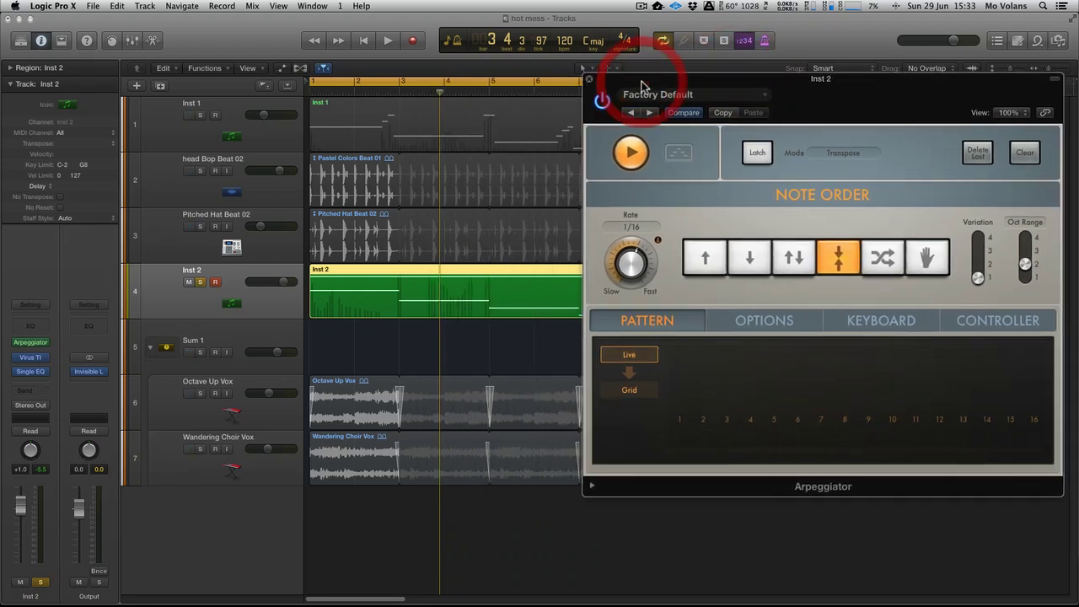
Play the soloed Inst 2 chords through the Arpeggiator and switch the note order to up/down
left_click(682, 159)
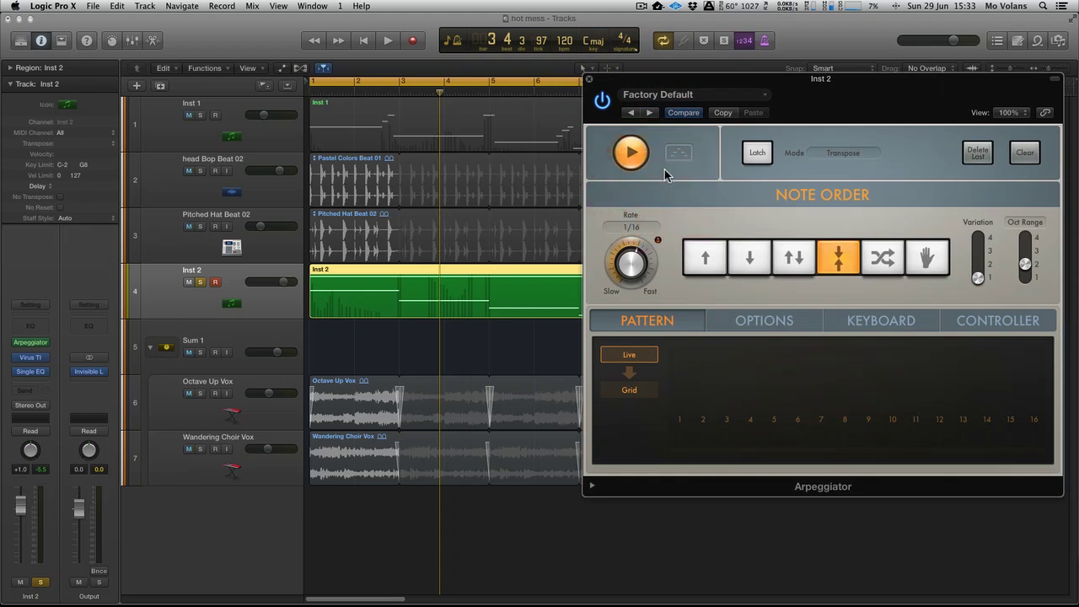
key("space")
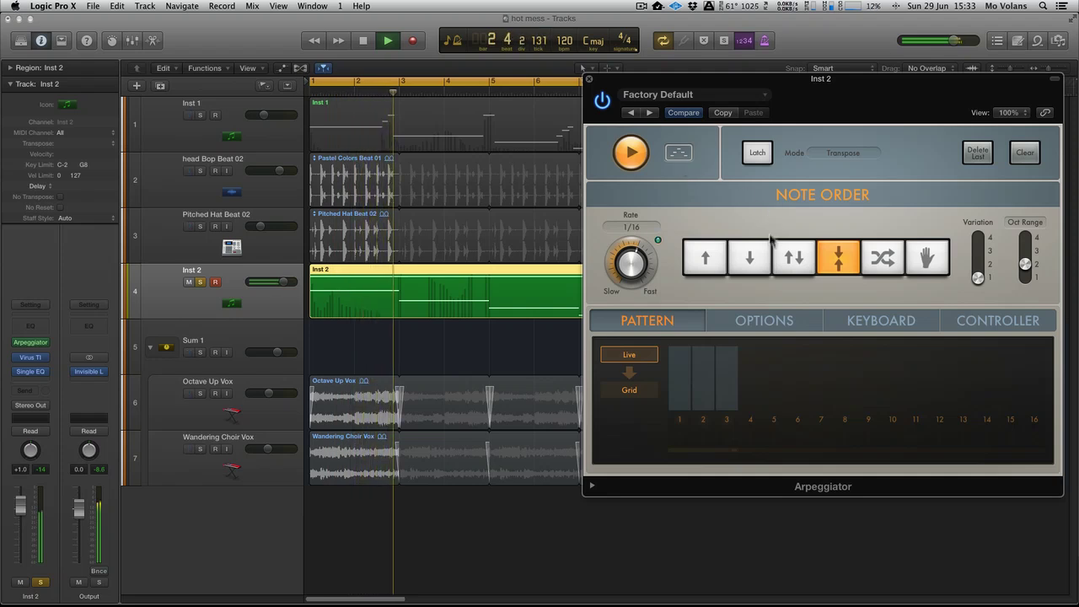
left_click(783, 258)
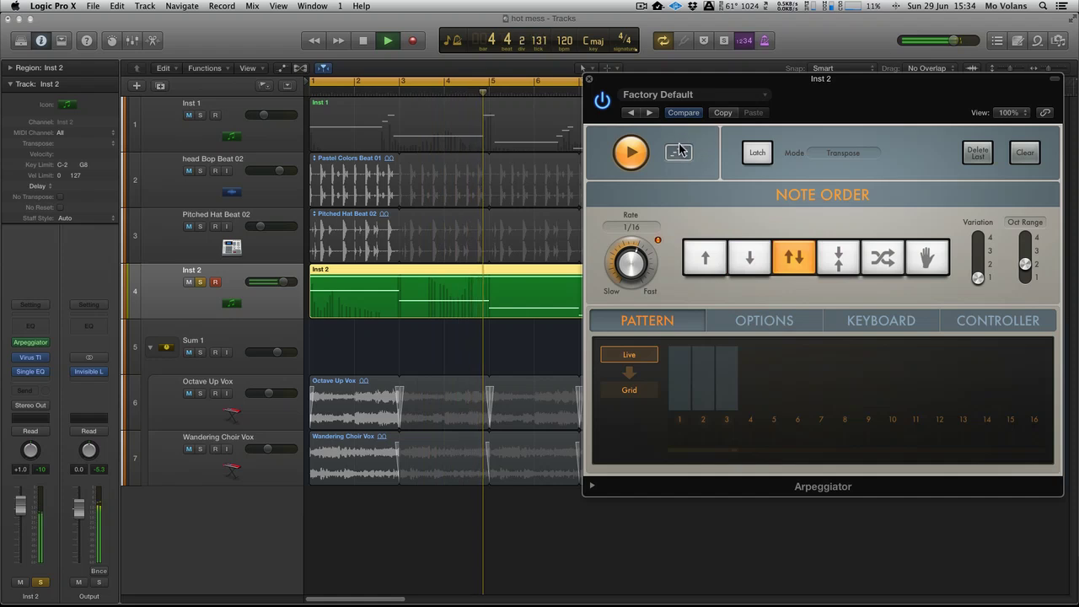
Capture the live arpeggio as a MIDI region on the Inst 2 track at bar 9 and stop playback
left_click_drag(678, 150, 338, 506)
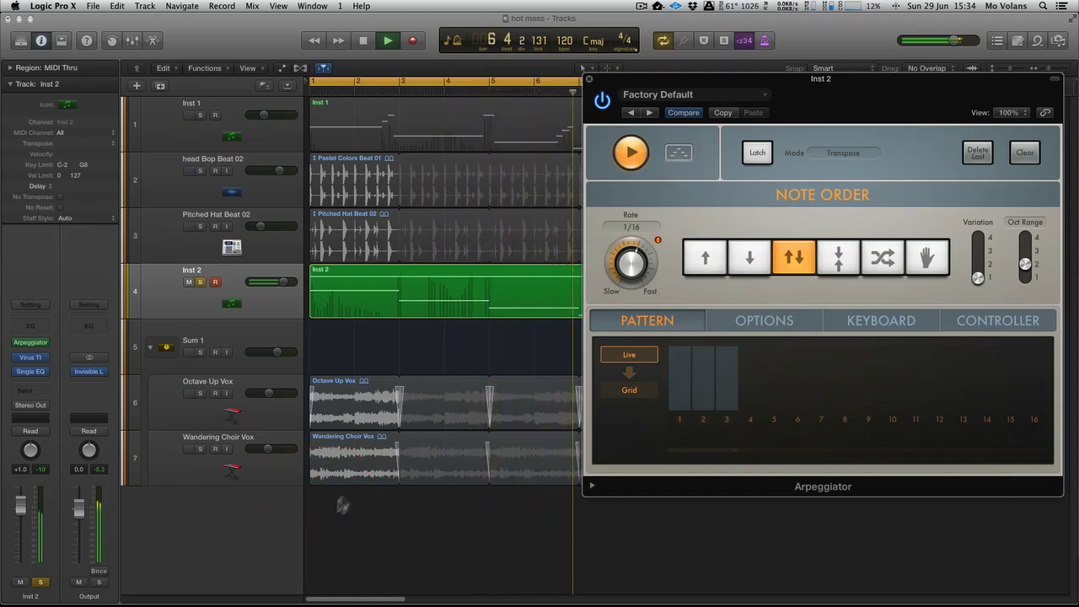
left_click_drag(646, 86, 137, 146)
left_click_drag(169, 215, 694, 289)
key("space")
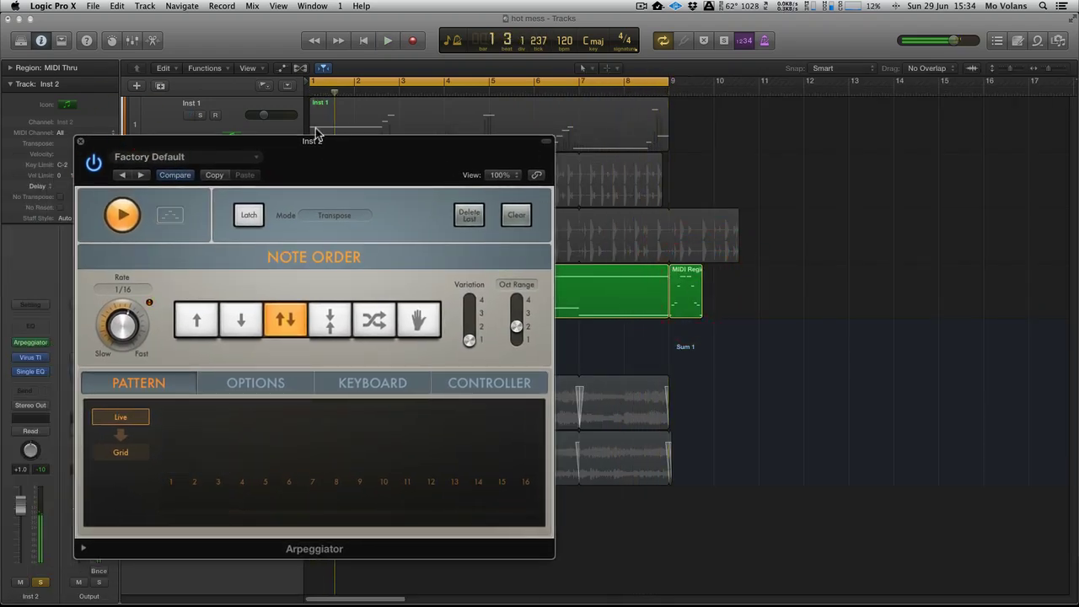
Move the Inst 2 chord region past bar 10 and put the captured MIDI region at bar 1, with the Arpeggiator bypassed
left_click_drag(277, 137, 1013, 110)
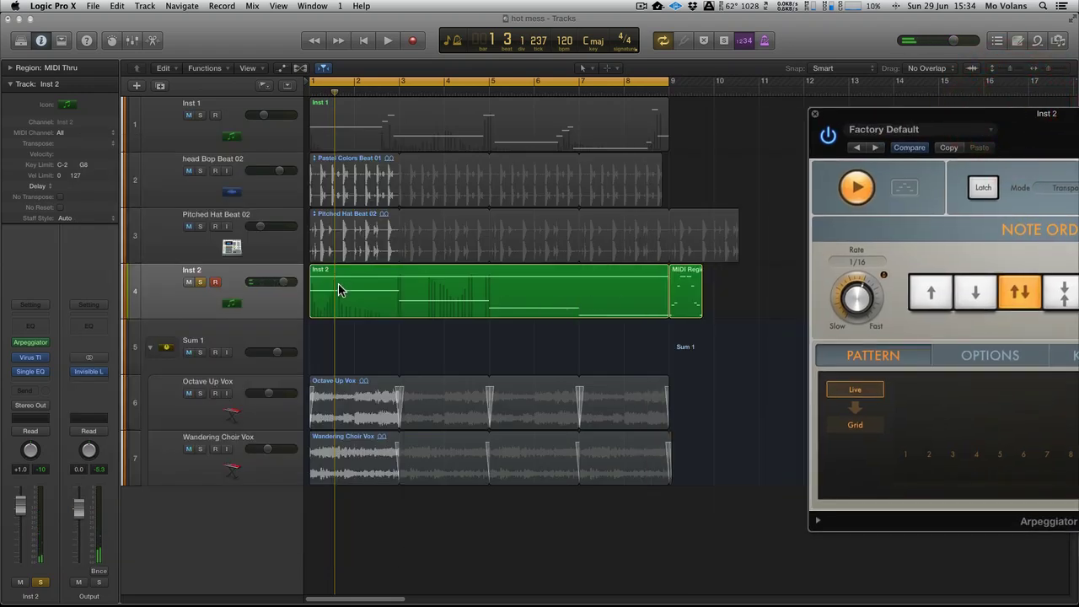
left_click_drag(338, 289, 774, 291)
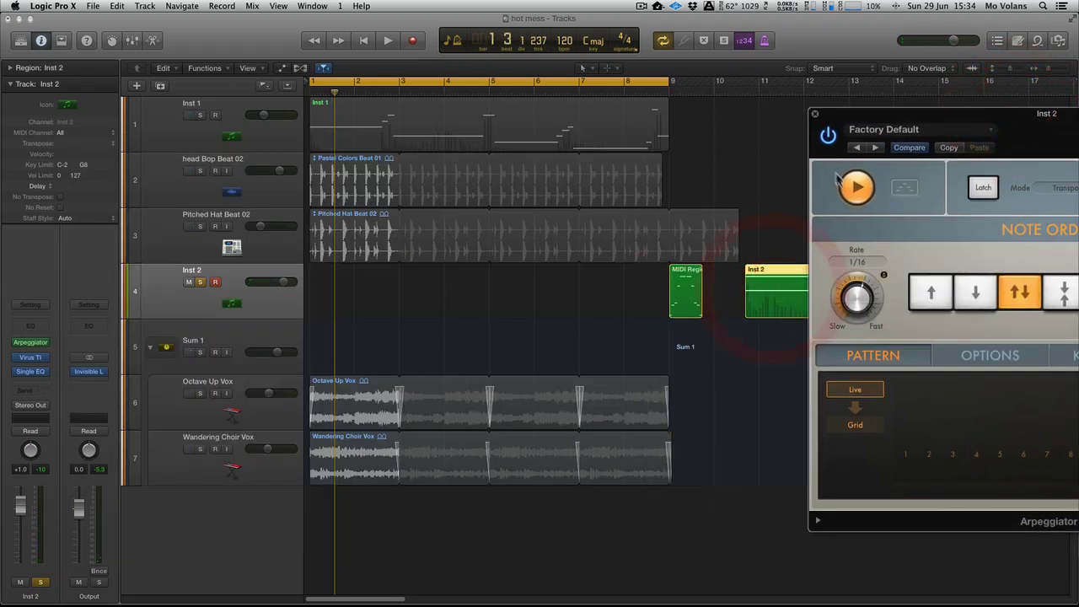
left_click_drag(691, 301, 325, 310)
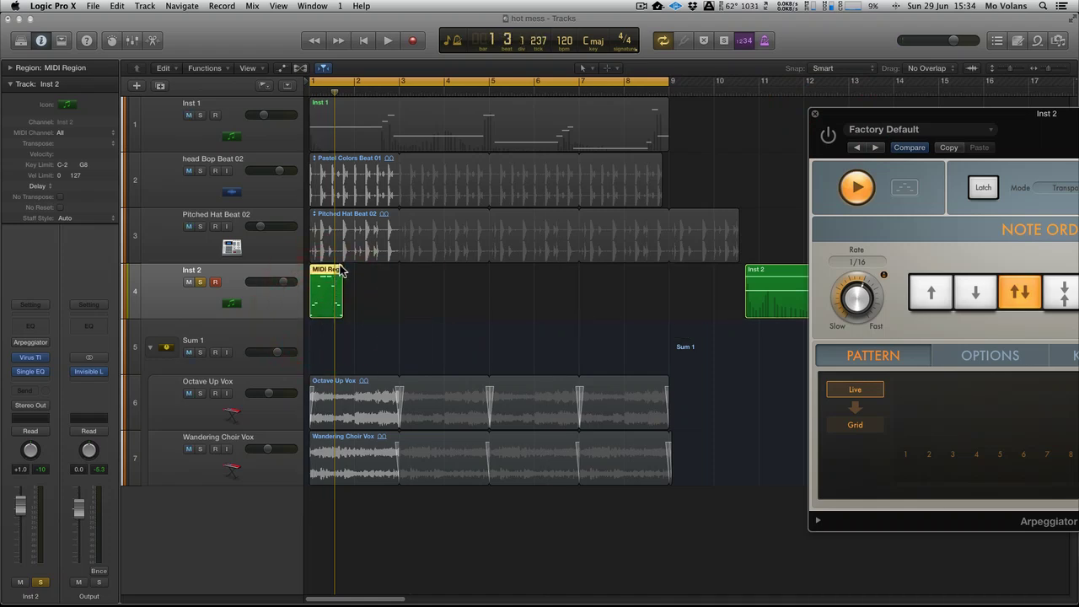
Loop the captured MIDI region to just before bar 10 and play it back
left_click_drag(342, 271, 703, 258)
key("space")
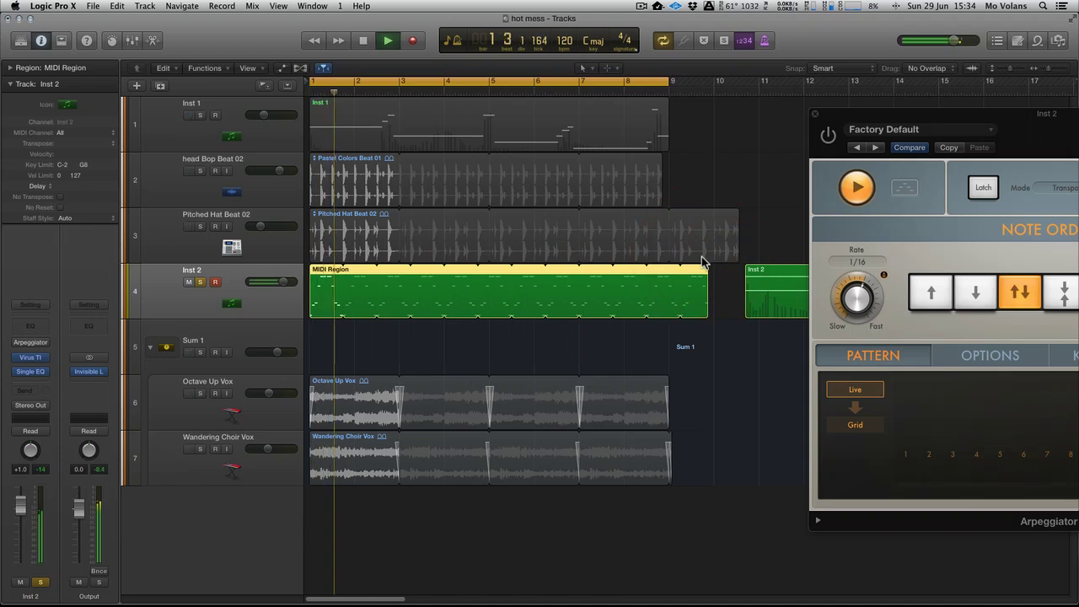
Examine the captured arpeggio's notes up close in the Piano Roll, stop playback, and bring the Arpeggiator window back into full view
double_click(321, 295)
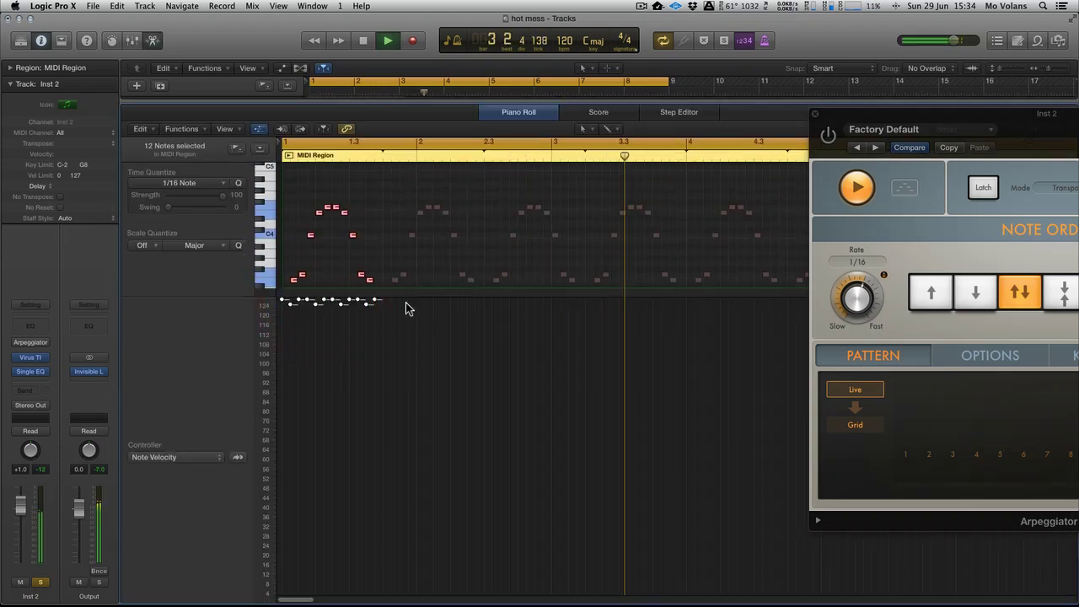
left_click_drag(409, 295, 419, 604)
key("super+Down")
scroll(420, 393, "up", 5)
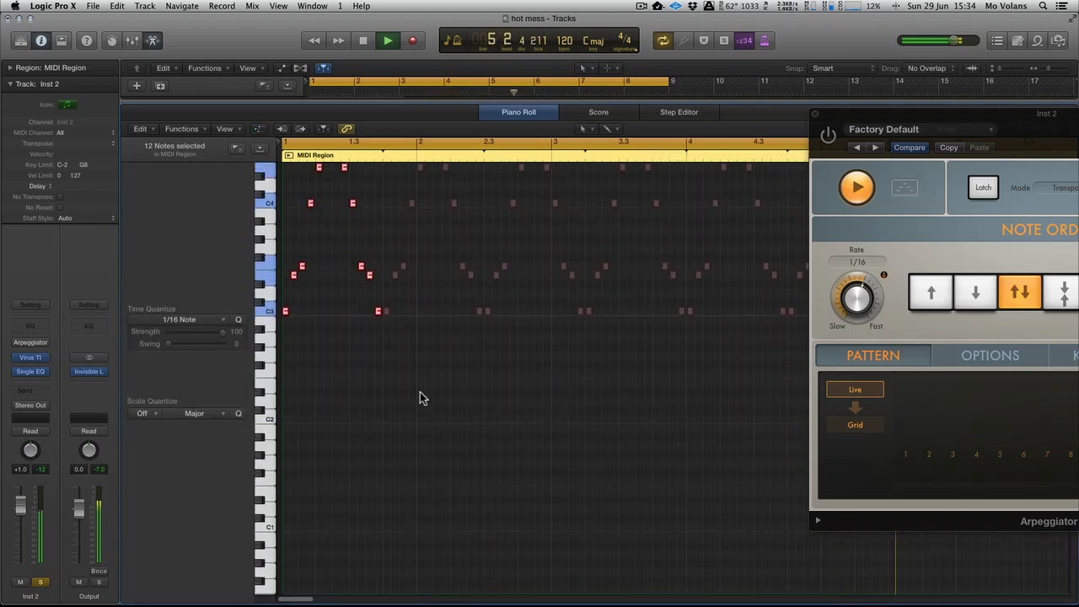
key("super+Right")
scroll(425, 390, "left", 10)
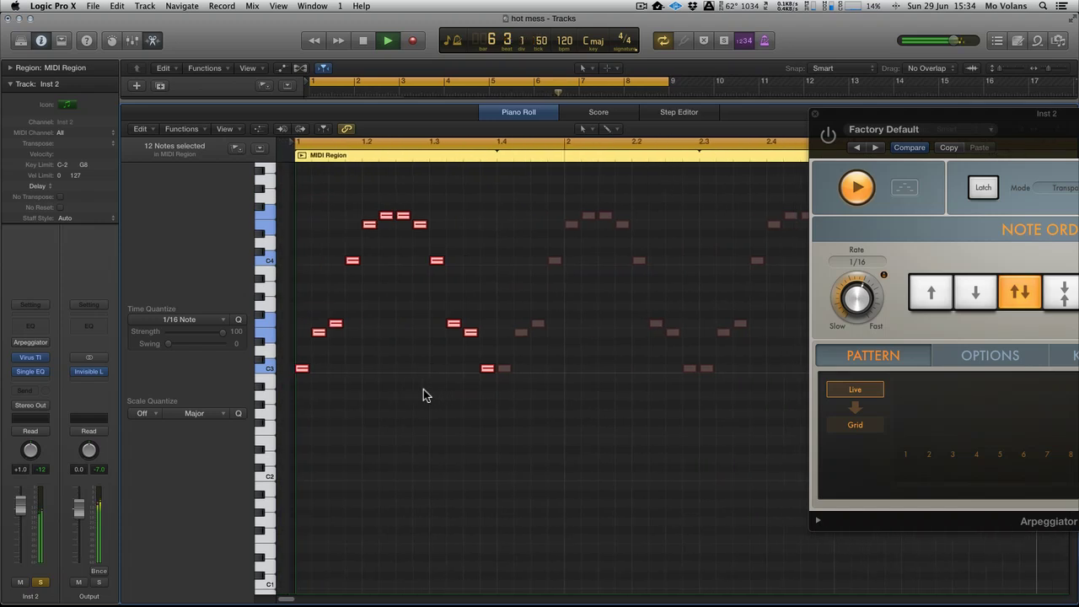
key("space")
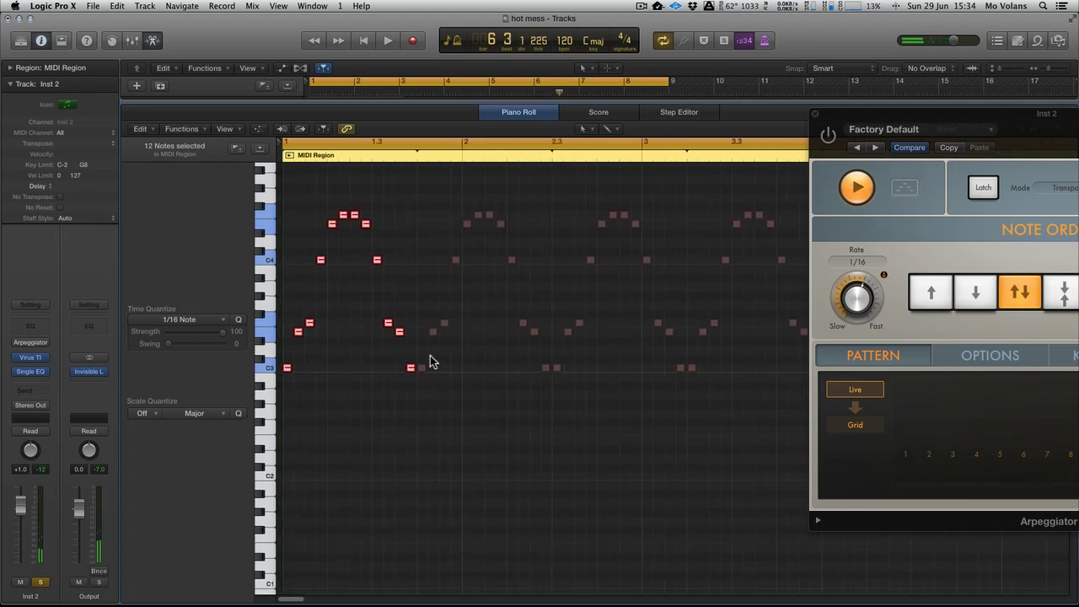
key("super+Right")
key("super+Right")
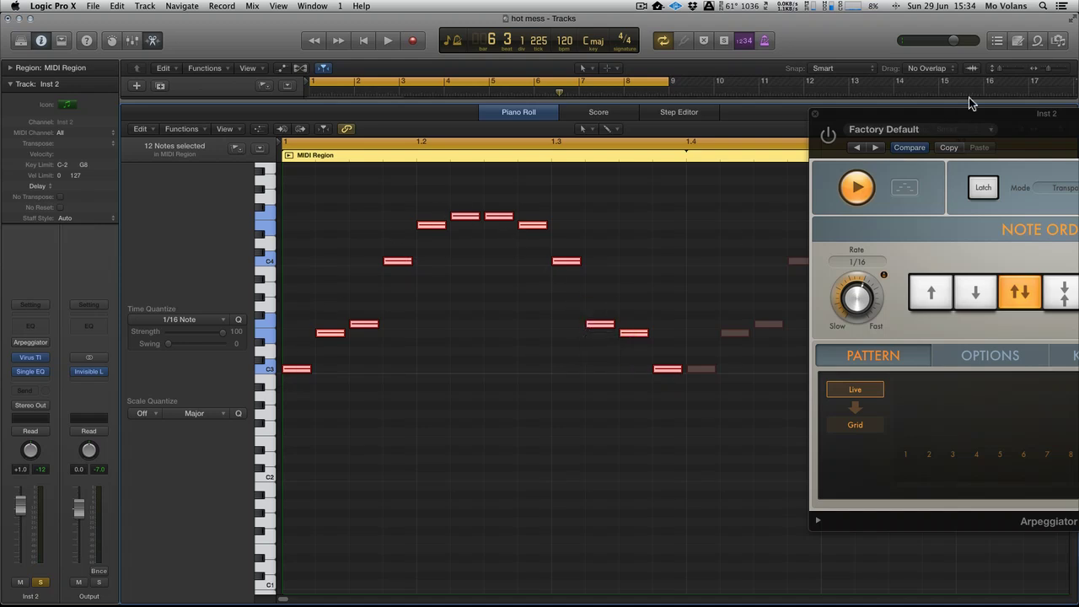
left_click_drag(953, 118, 558, 127)
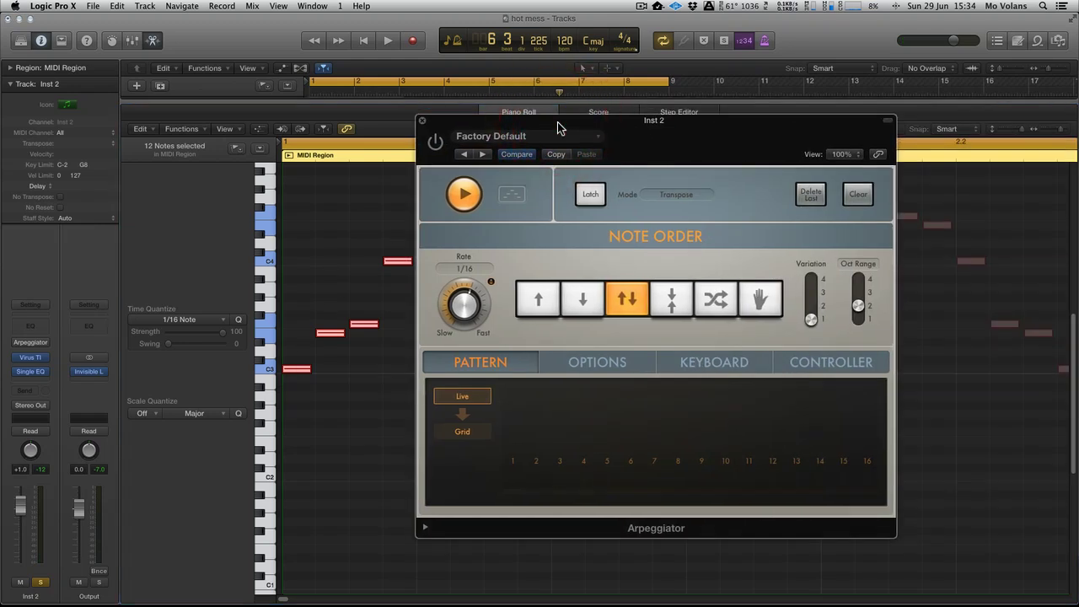